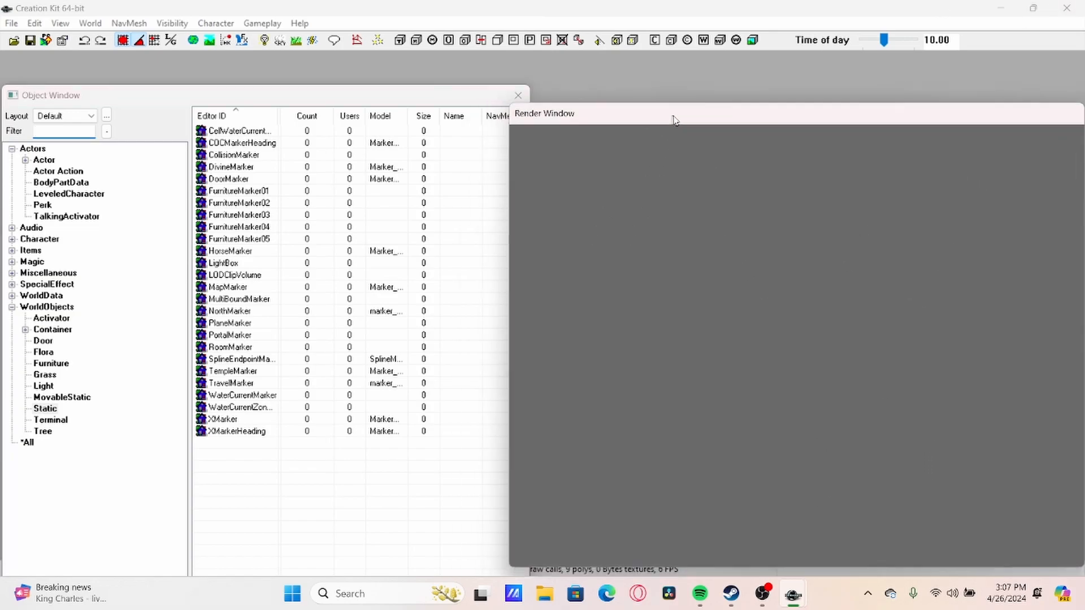
Spread the Object Window, Cell View and Render Window apart so that all three can be reached.
drag(419, 95, 694, 162)
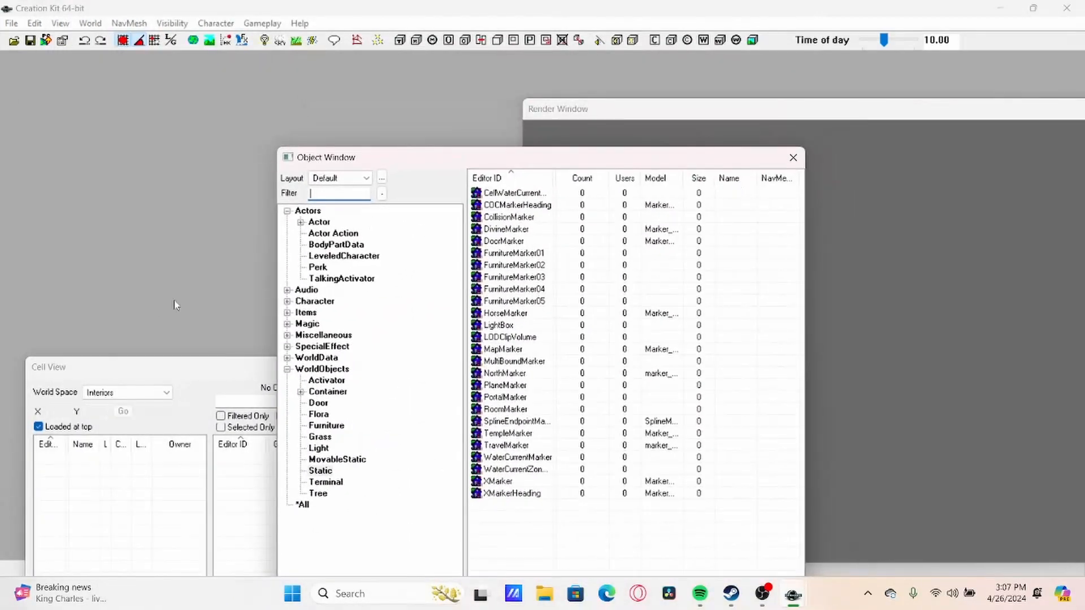
drag(97, 368, 93, 268)
drag(379, 163, 266, 150)
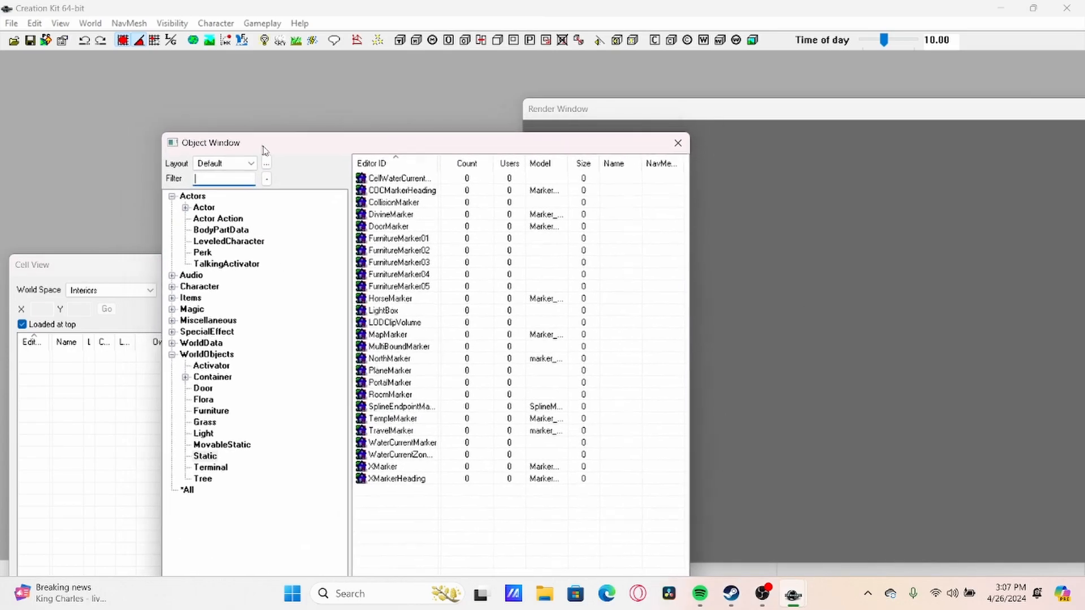
drag(649, 109, 732, 131)
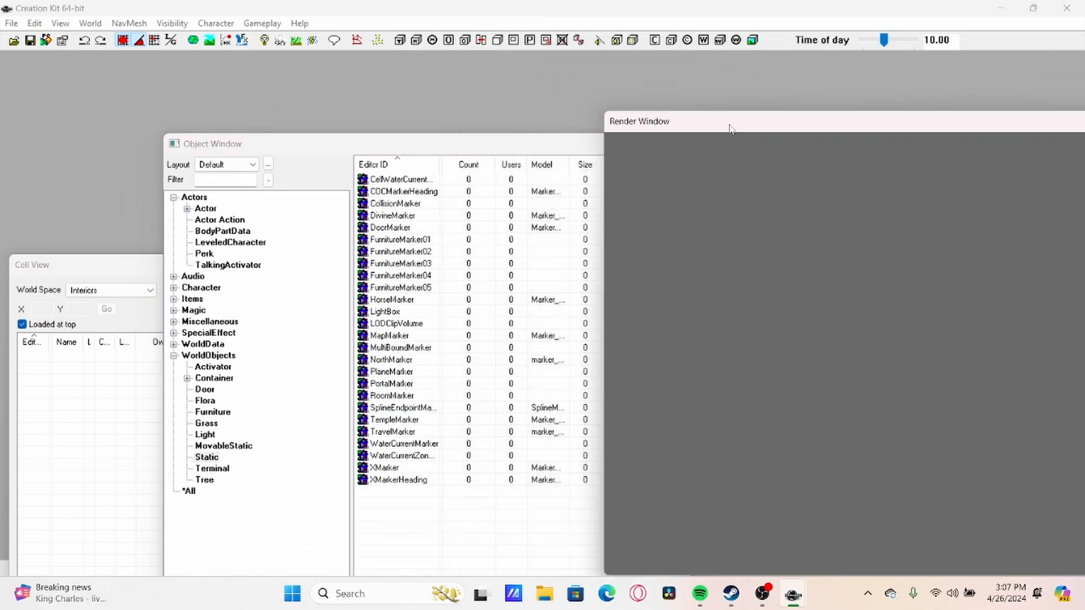
click(440, 149)
drag(440, 149, 522, 156)
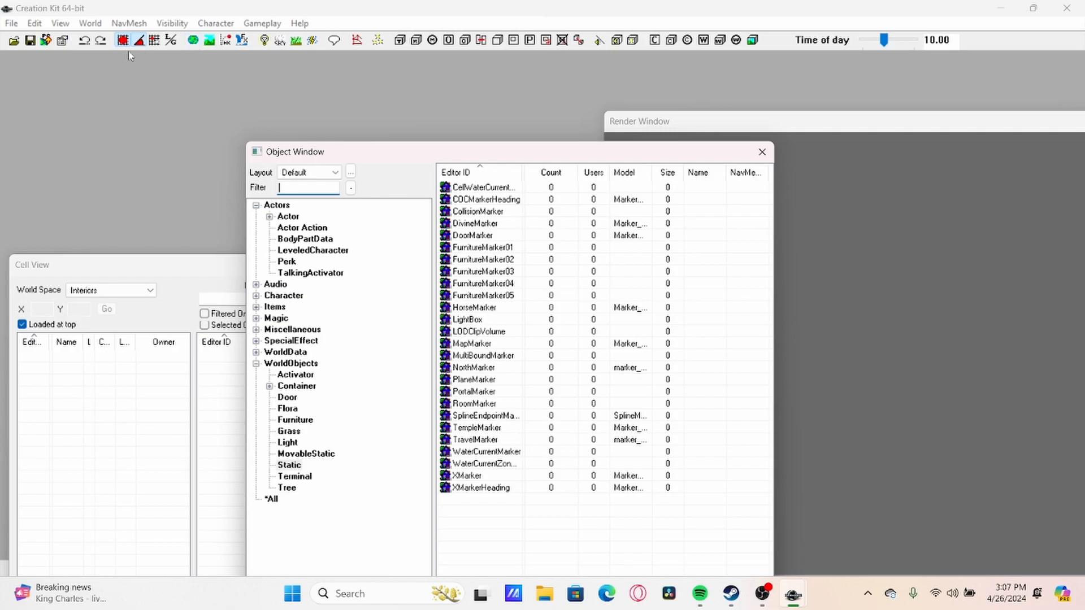
Open the list of plugin and master files and mark the workinprogress.officet... plugin together with Fallout4.esm for loading.
click(13, 40)
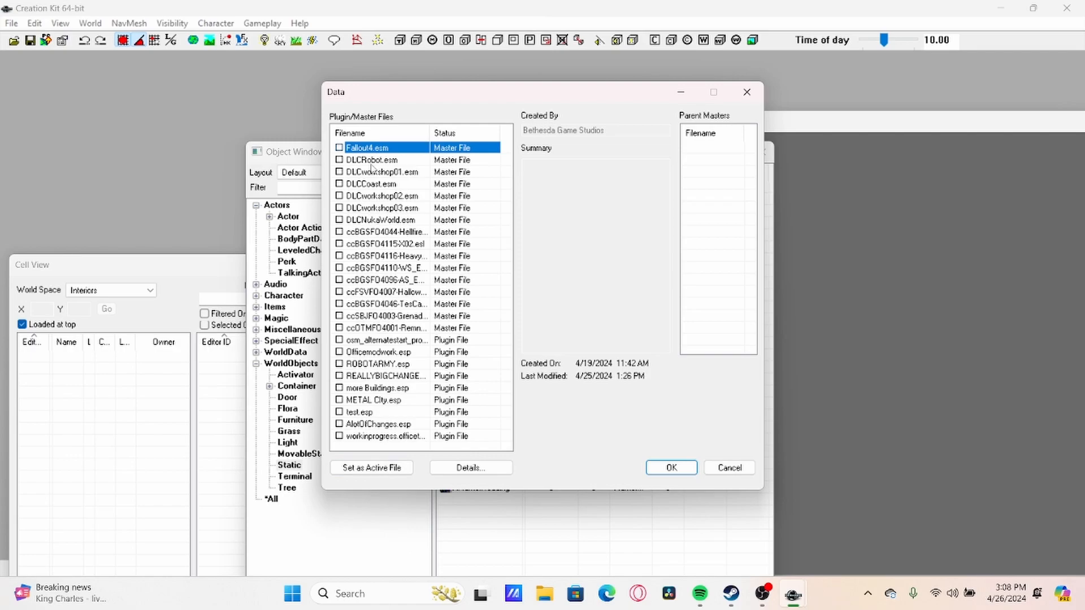
double_click(373, 439)
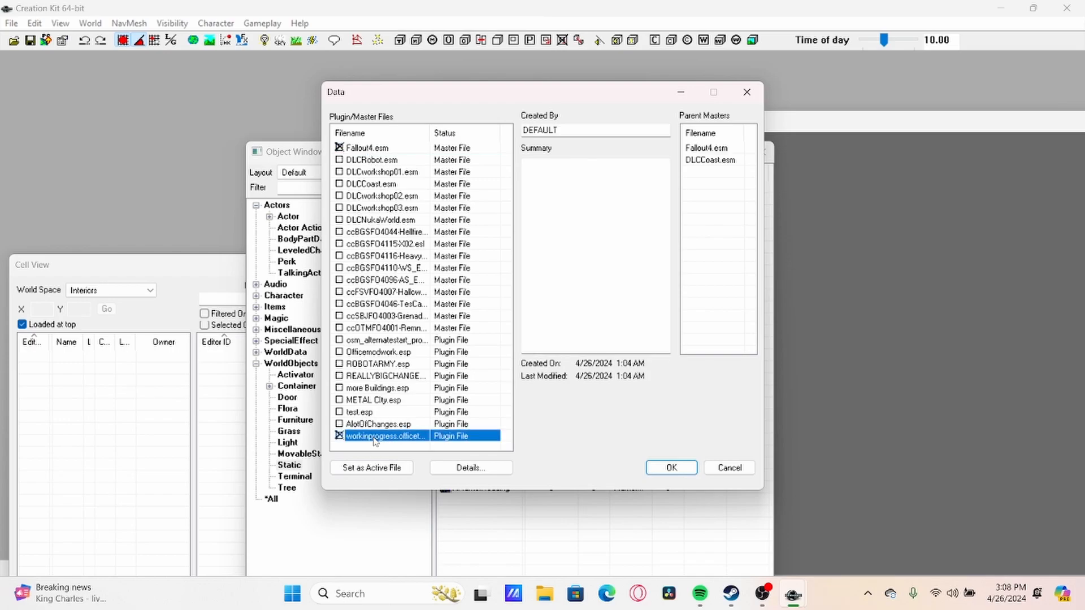
click(382, 149)
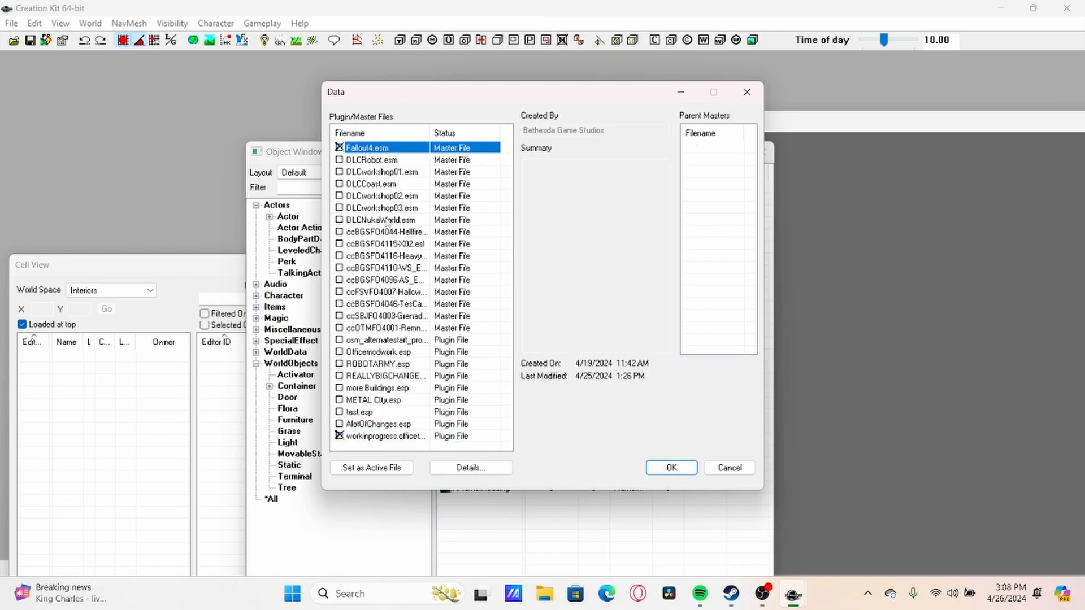
Mark DLCCoast.esm as well and try to load the files with Fallout4.esm as the active file.
double_click(377, 185)
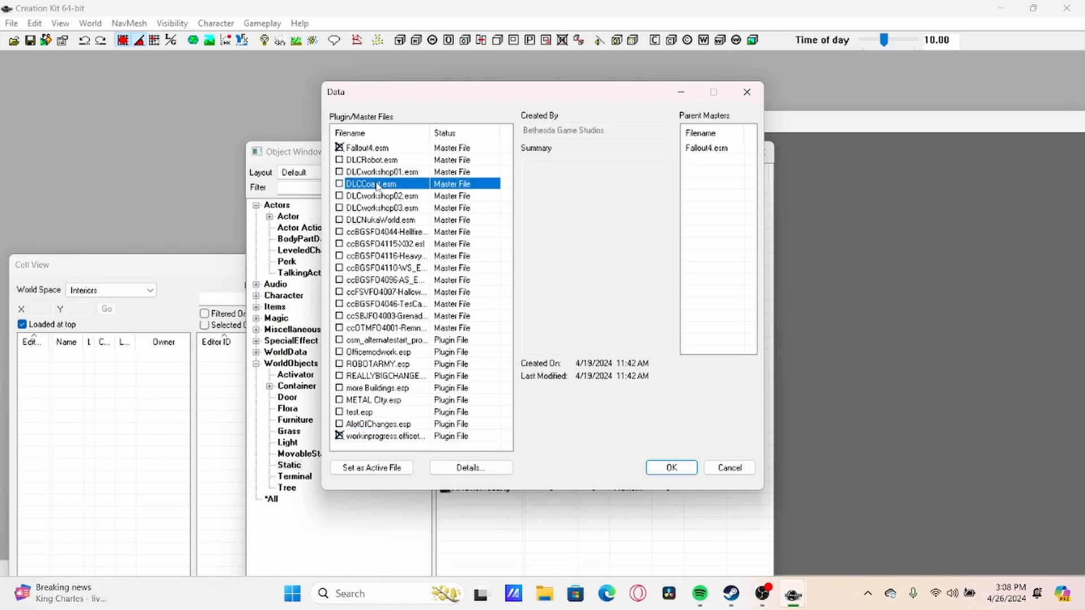
click(380, 148)
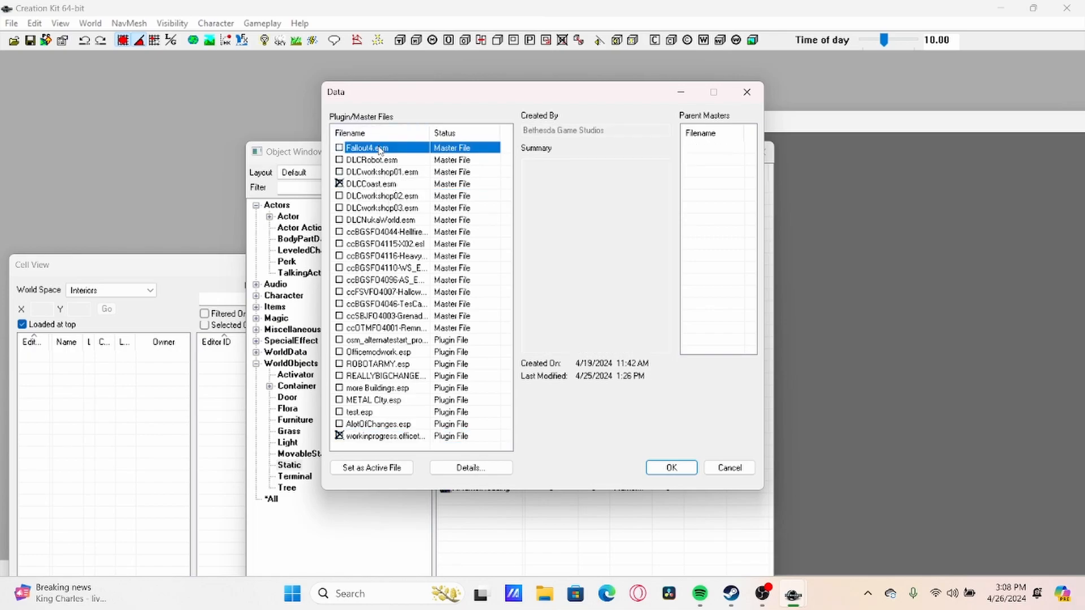
click(364, 474)
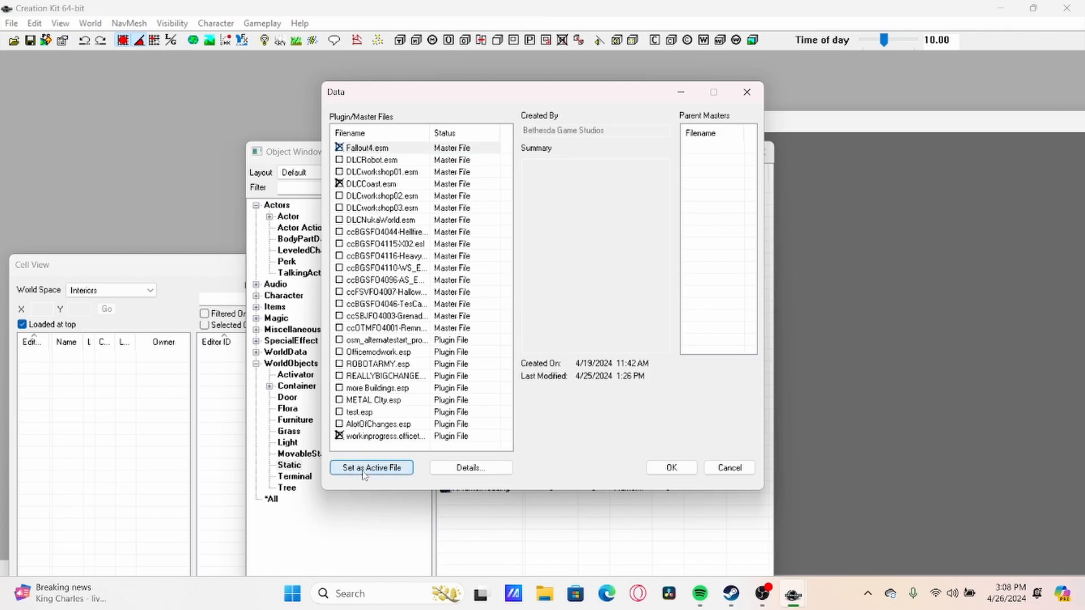
click(671, 468)
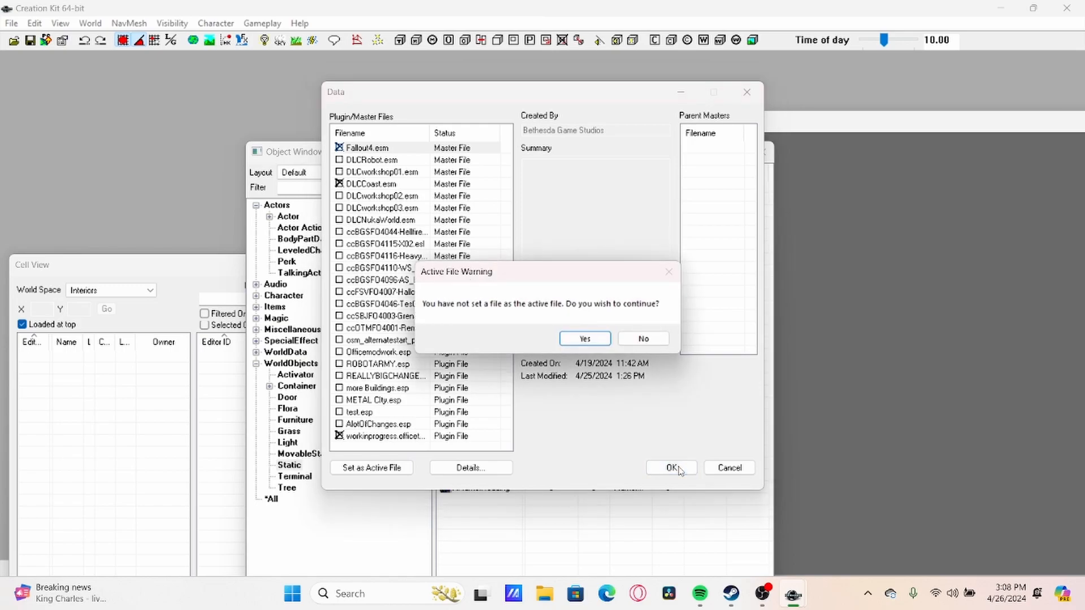
click(643, 338)
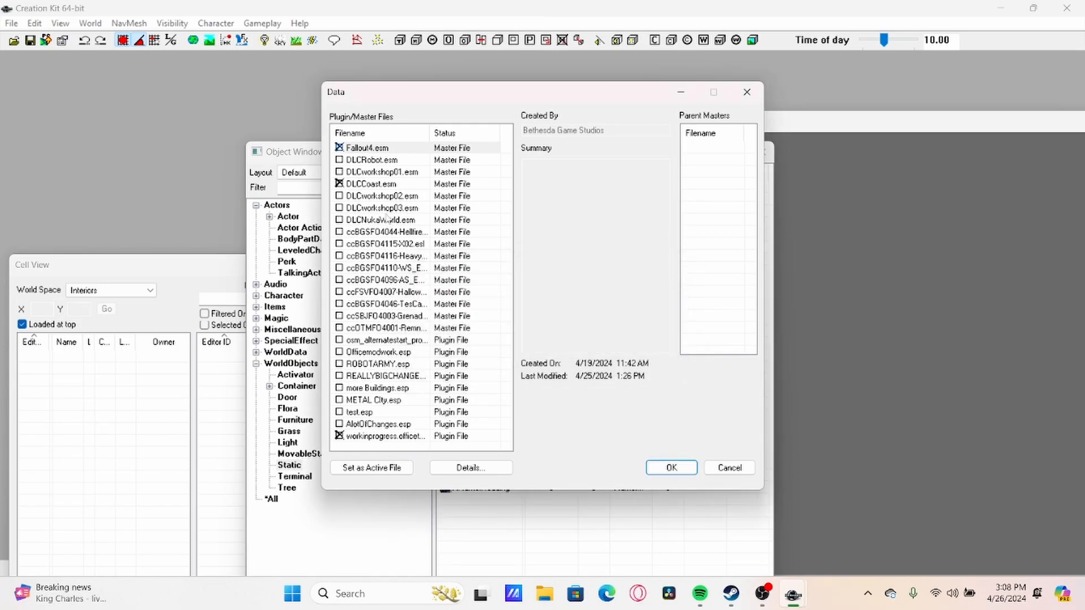
Unmark DLCCoast.esm and load Fallout4.esm and the workinprogress.officet... plugin without setting an active file.
click(380, 186)
click(375, 151)
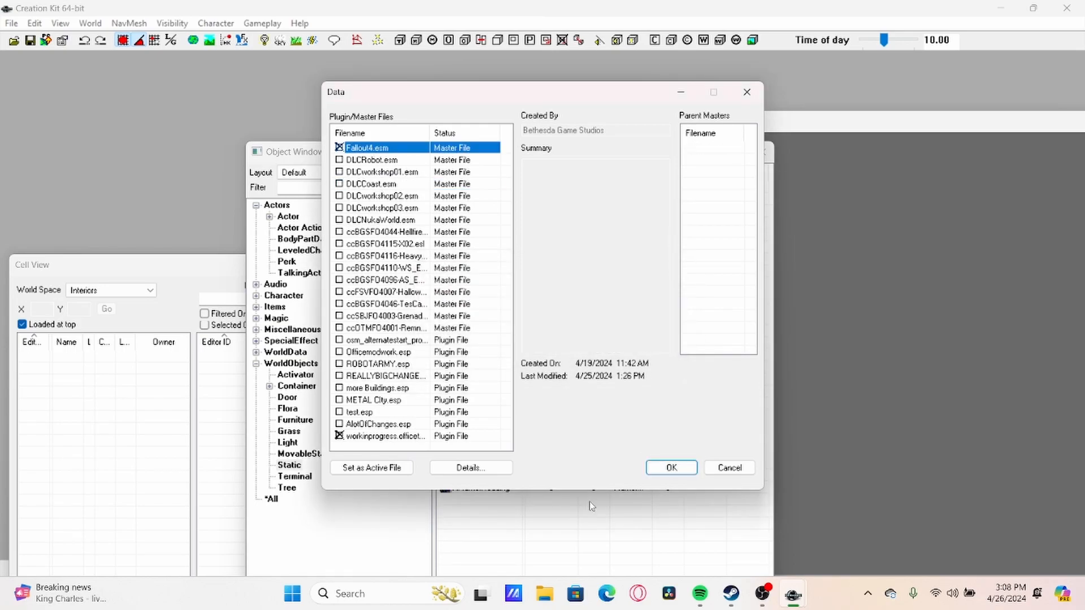
click(672, 468)
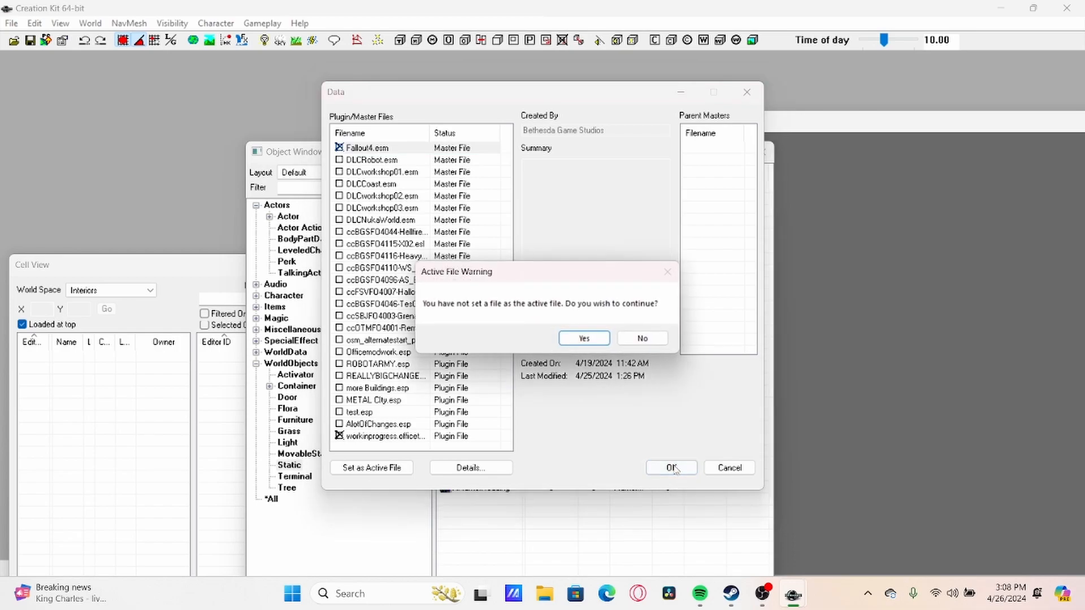
click(643, 339)
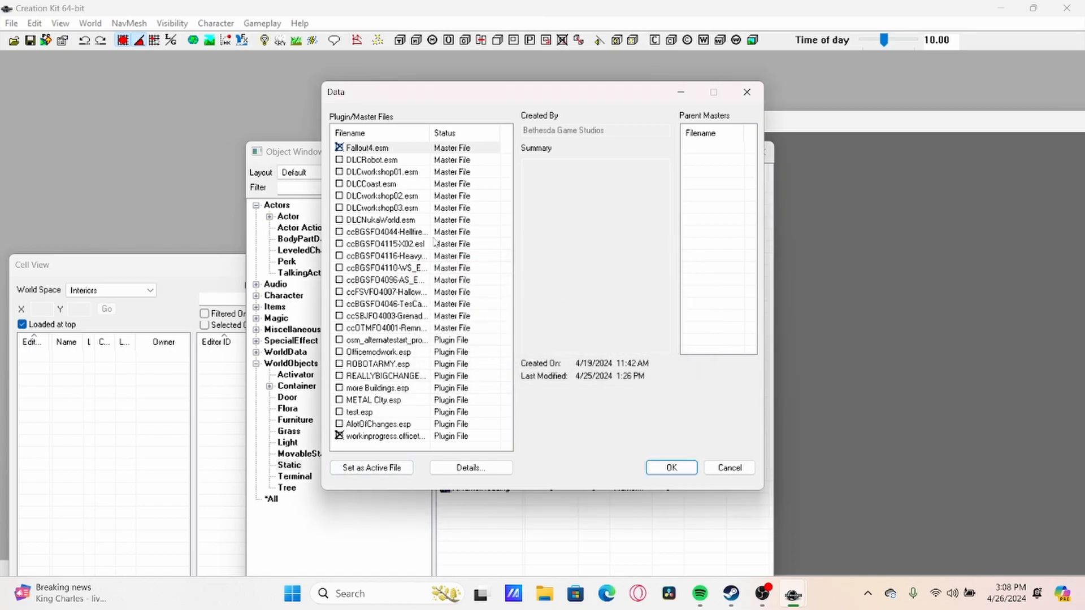
double_click(421, 149)
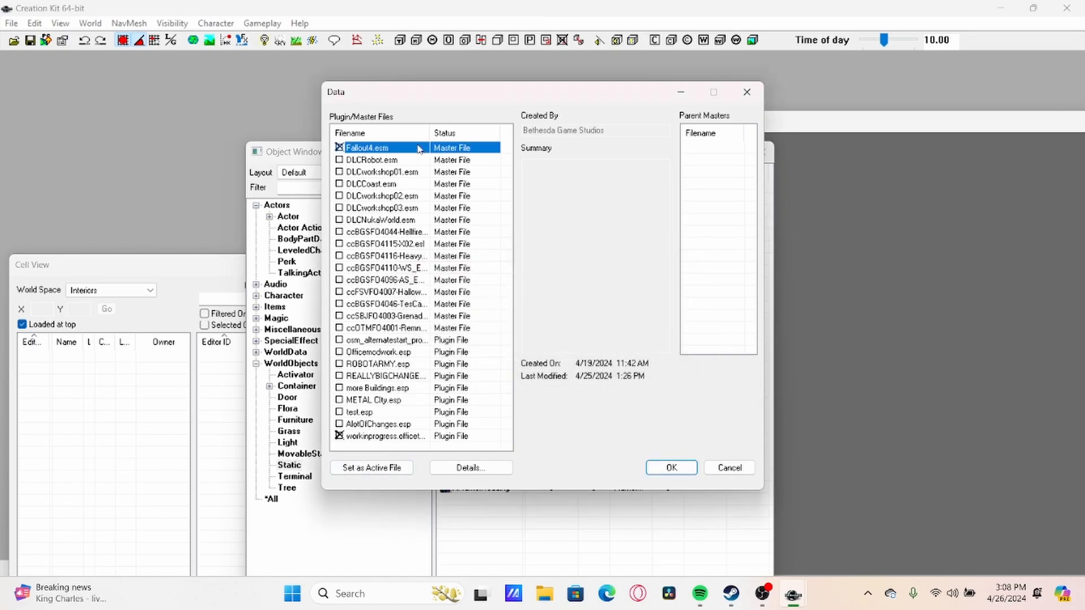
click(402, 467)
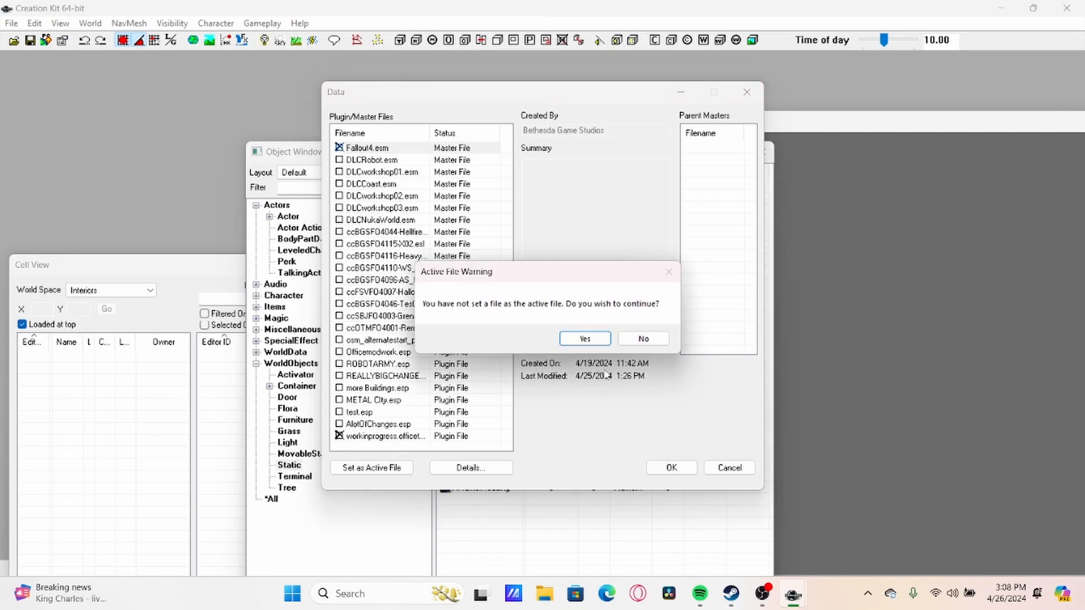
click(585, 339)
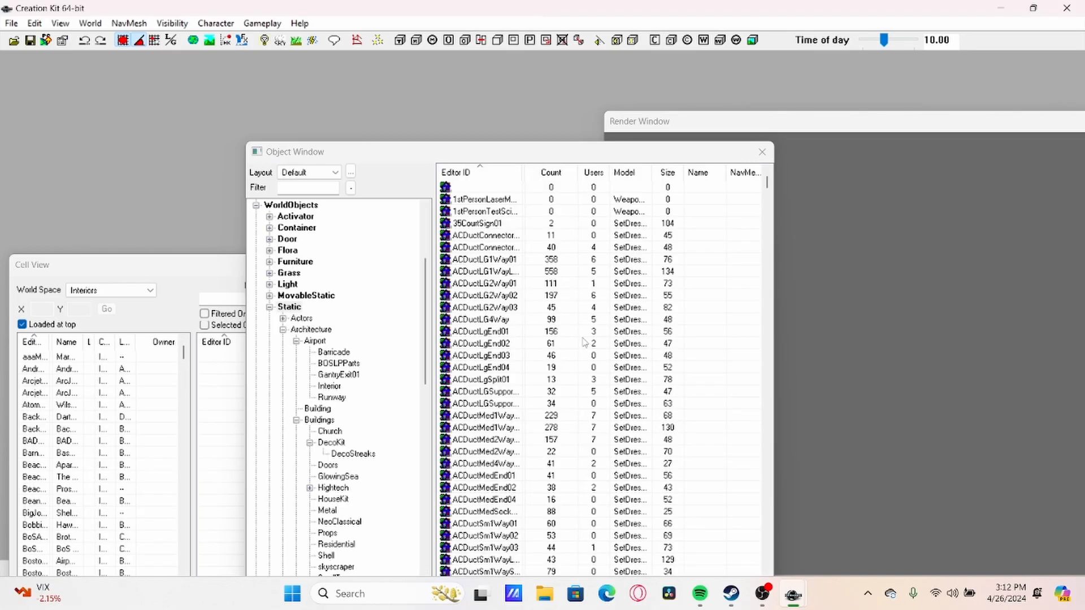
Move the Object Window and Cell View apart and set the Cell View's world space to Commonwealth.
drag(523, 160, 719, 126)
drag(207, 270, 279, 84)
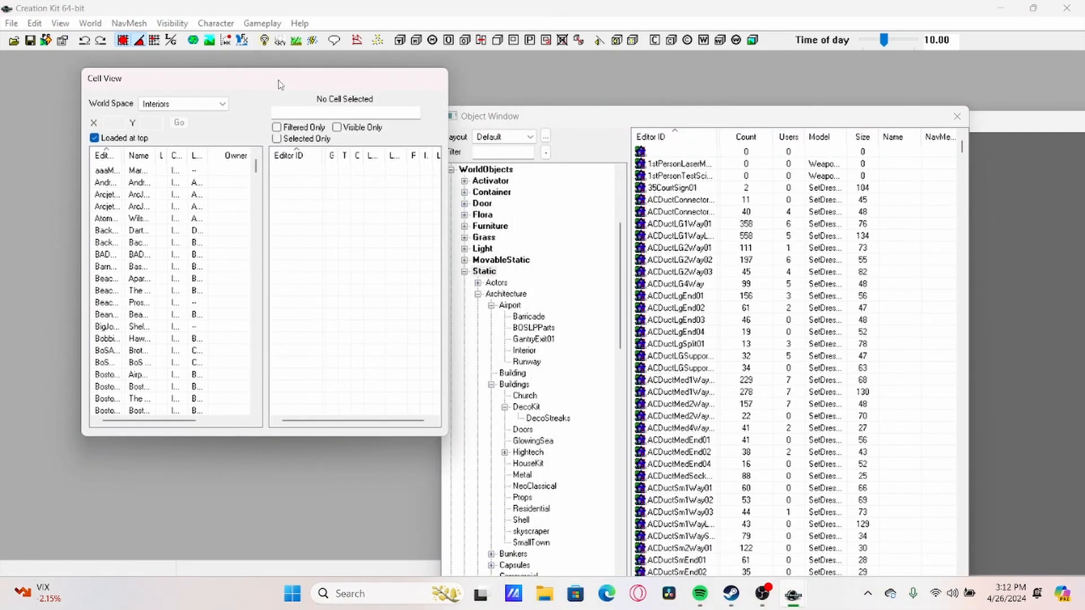
click(219, 108)
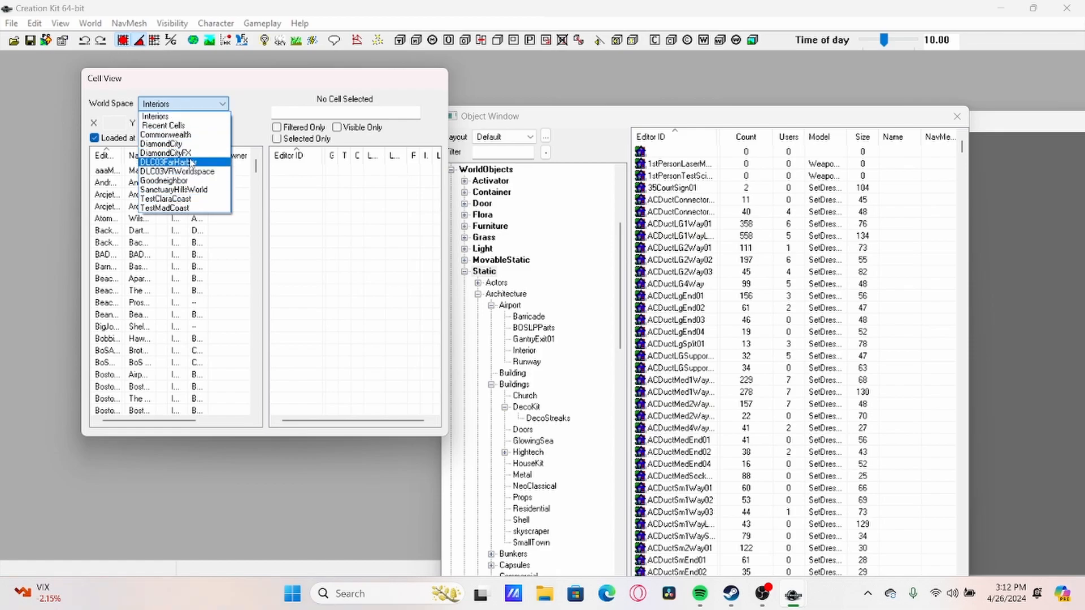
click(182, 136)
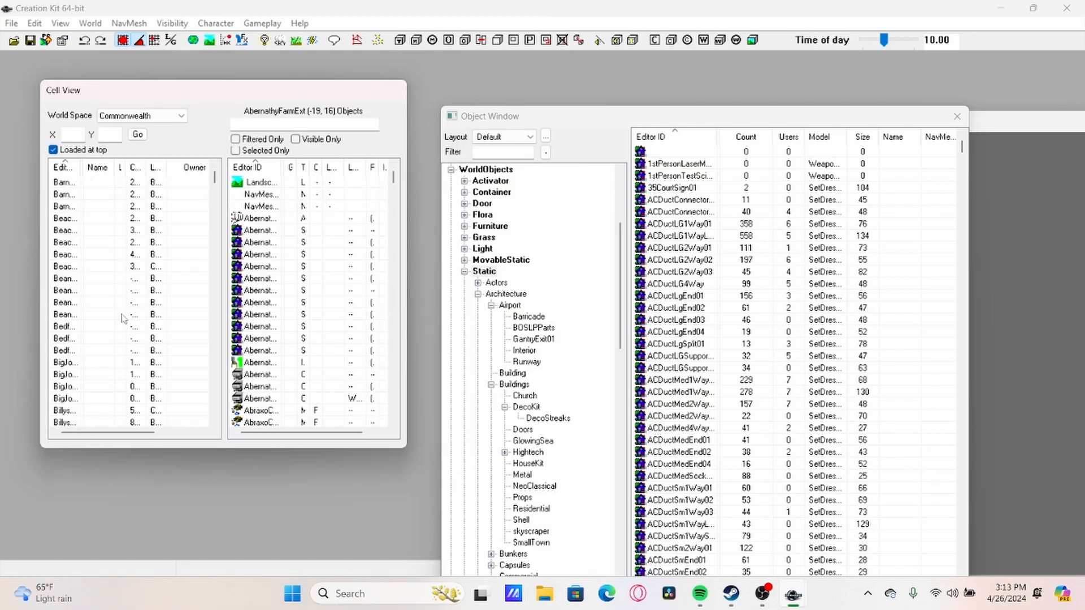
Find the Sanctuary exterior cells in the Commonwealth cell list and load SanctuaryExt03 into the Render Window.
scroll(123, 318, down, 15)
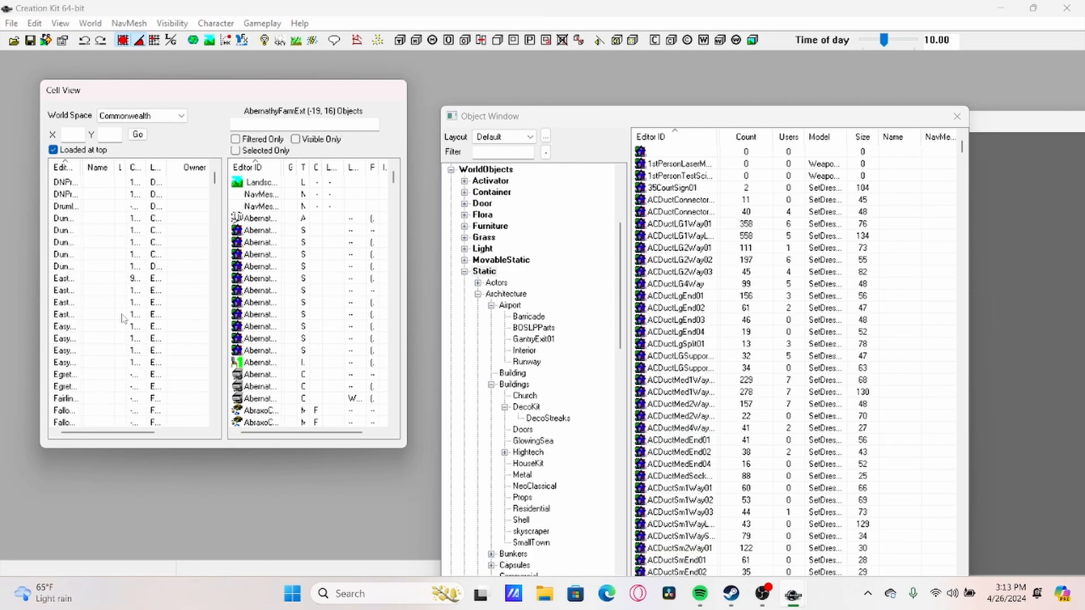
scroll(123, 318, up, 20)
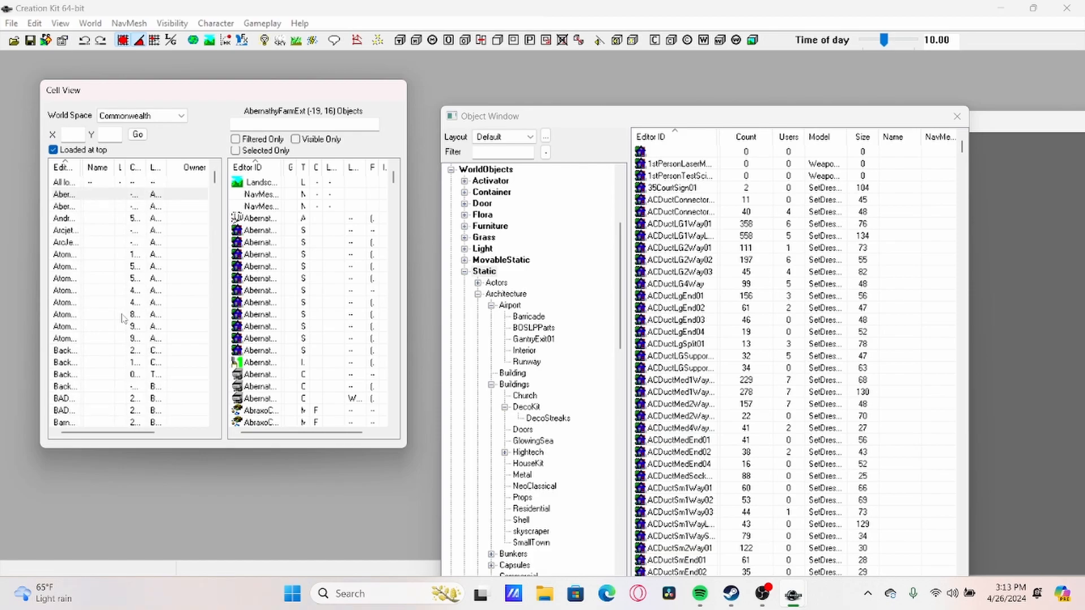
scroll(123, 318, down, 10)
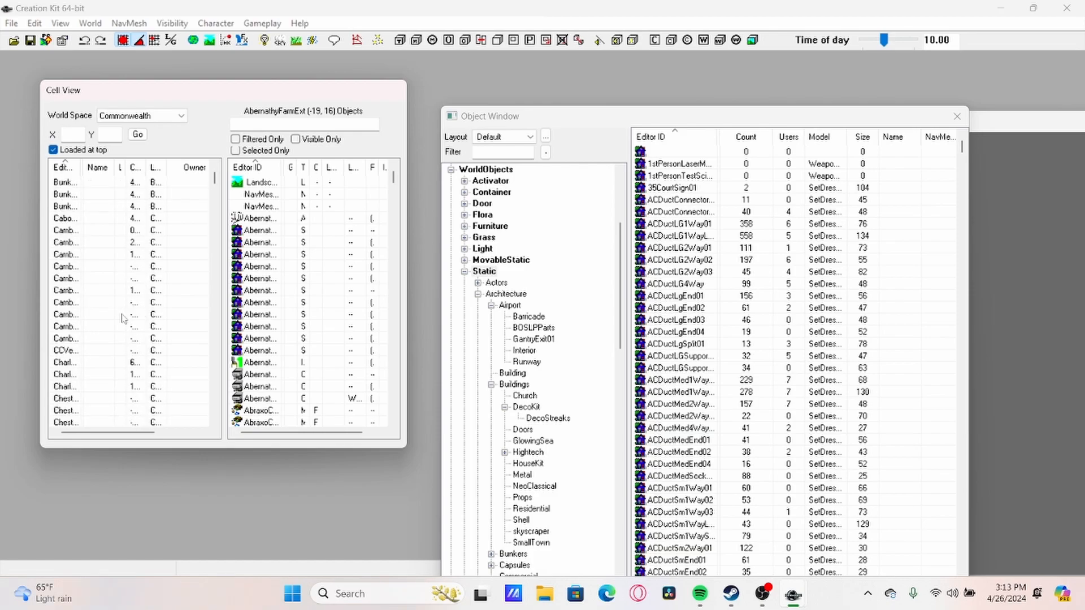
scroll(123, 318, down, 7)
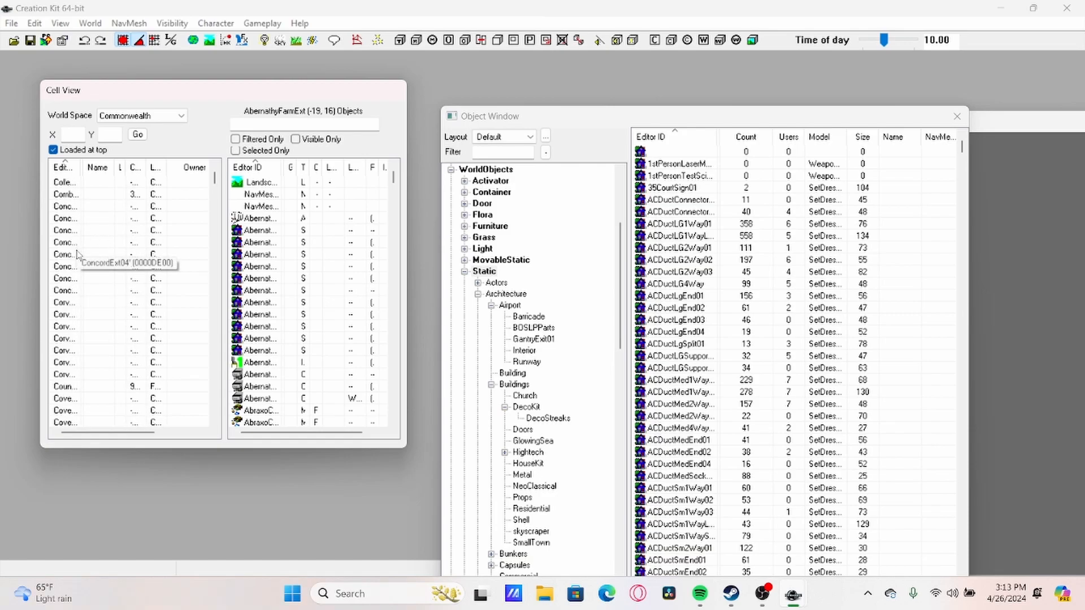
scroll(90, 373, down, 10)
scroll(90, 373, up, 10)
scroll(90, 373, down, 15)
scroll(91, 373, down, 20)
scroll(90, 373, up, 10)
scroll(89, 373, down, 8)
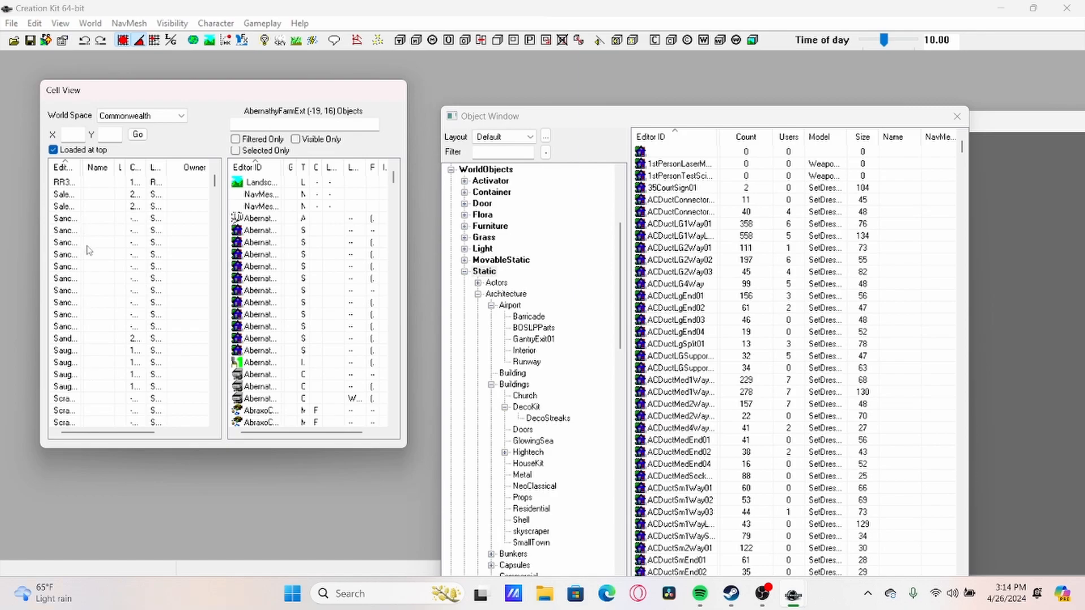
click(87, 243)
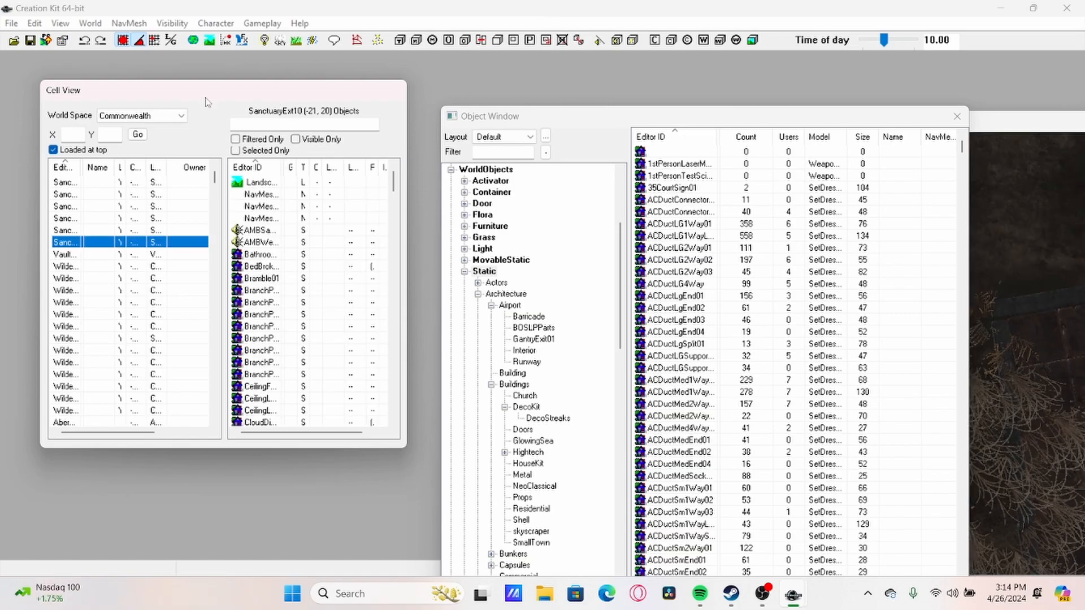
Rearrange the workspace with Cell View tucked out of the way, a narrower Object Window and an enlarged Render Window beside it.
drag(219, 81, 147, 574)
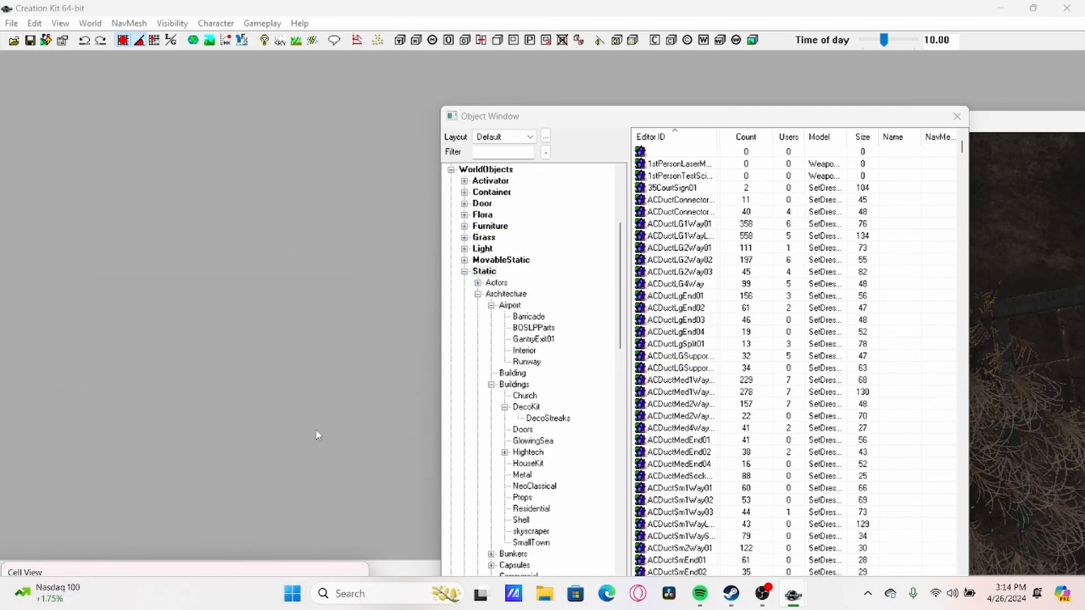
drag(637, 125, 194, 74)
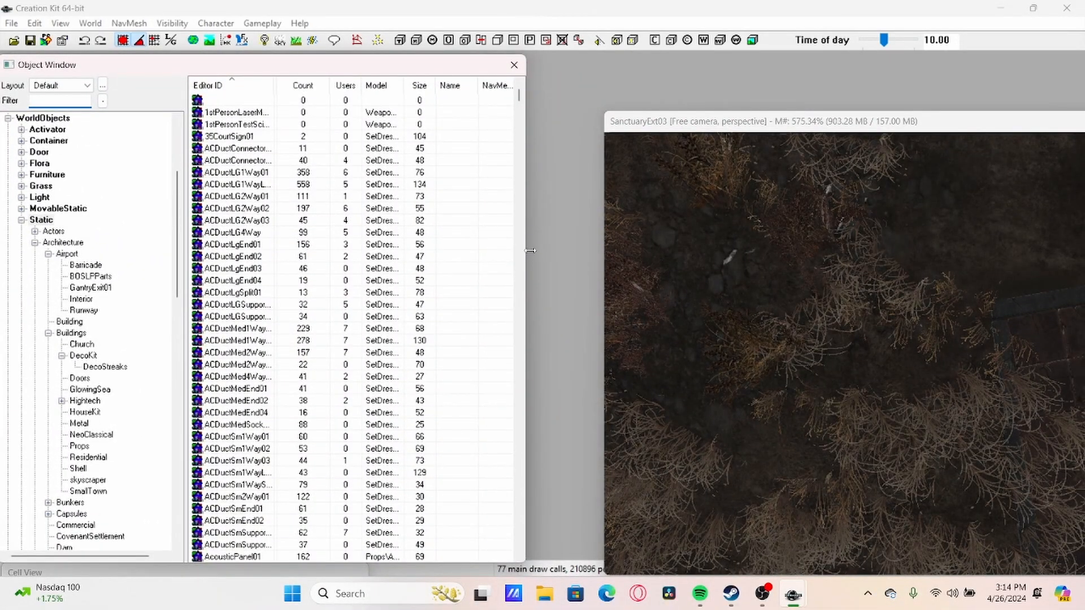
drag(529, 250, 443, 241)
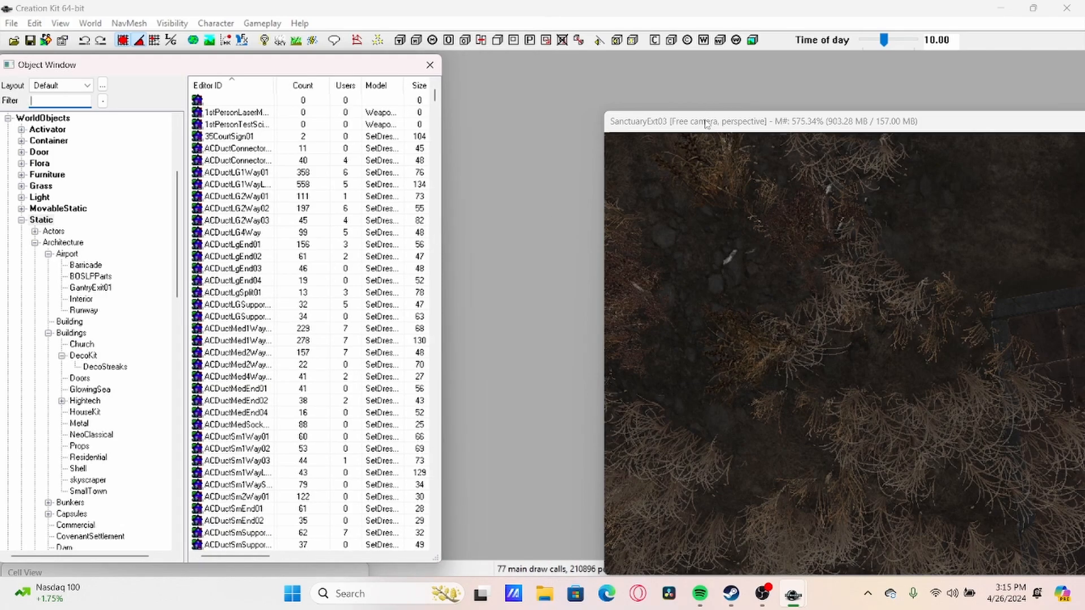
drag(692, 121, 607, 55)
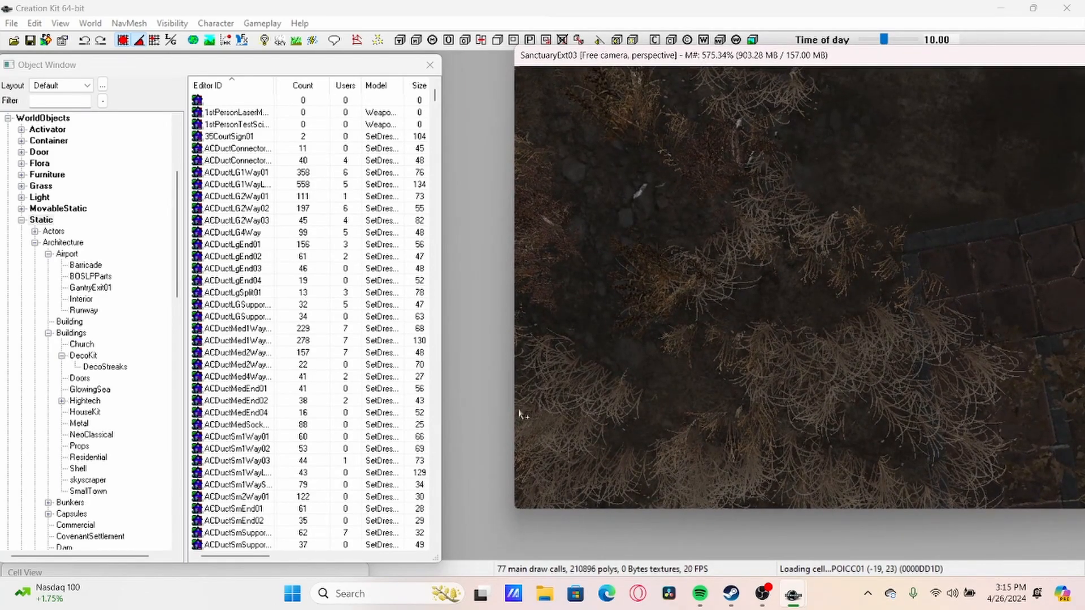
drag(517, 511, 450, 559)
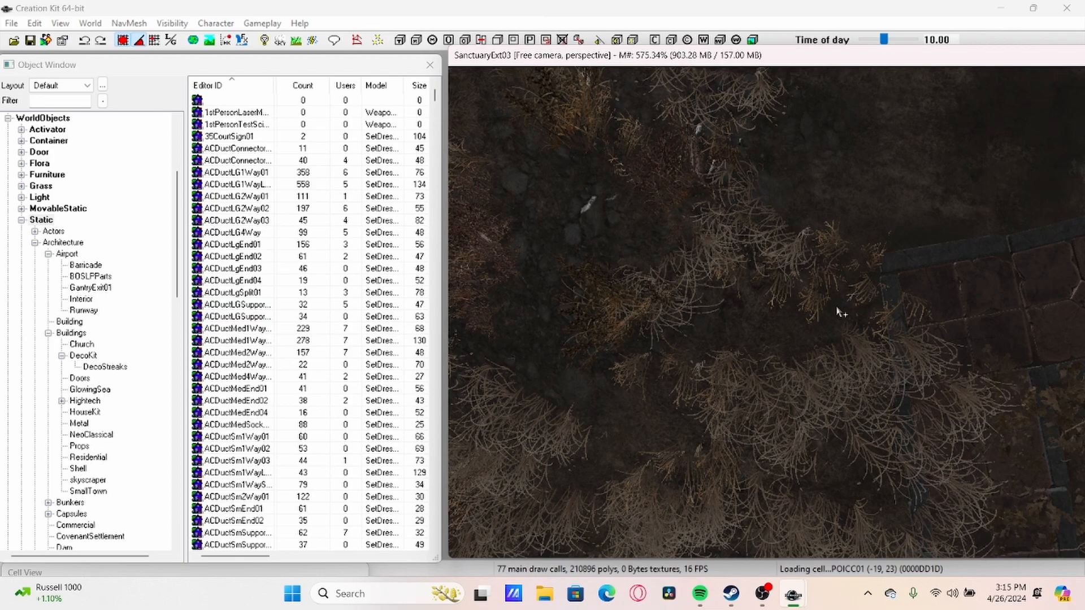
scroll(841, 313, down, 3)
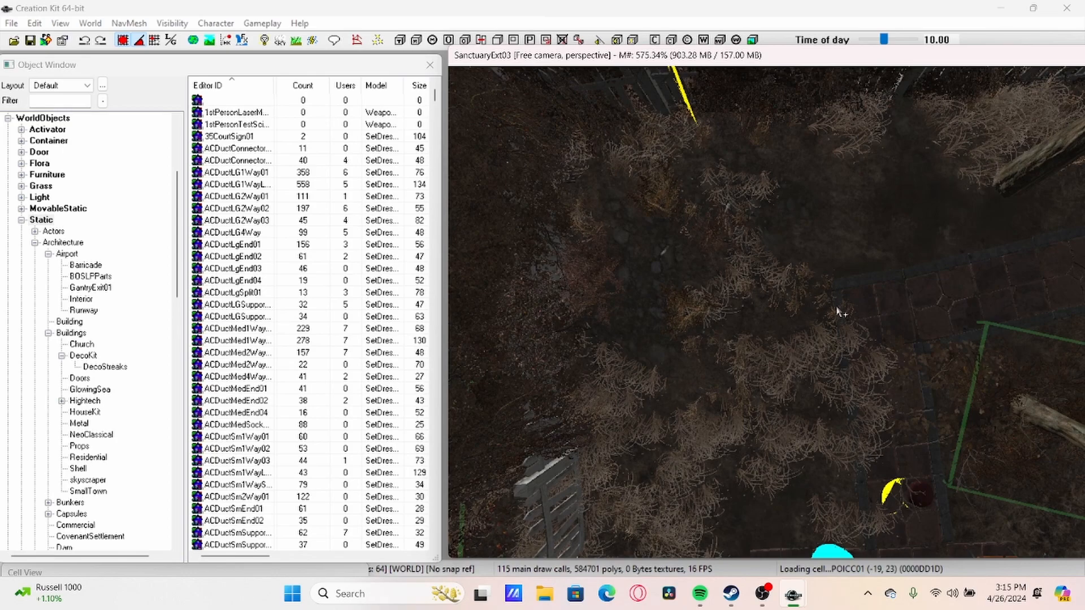
scroll(838, 310, down, 3)
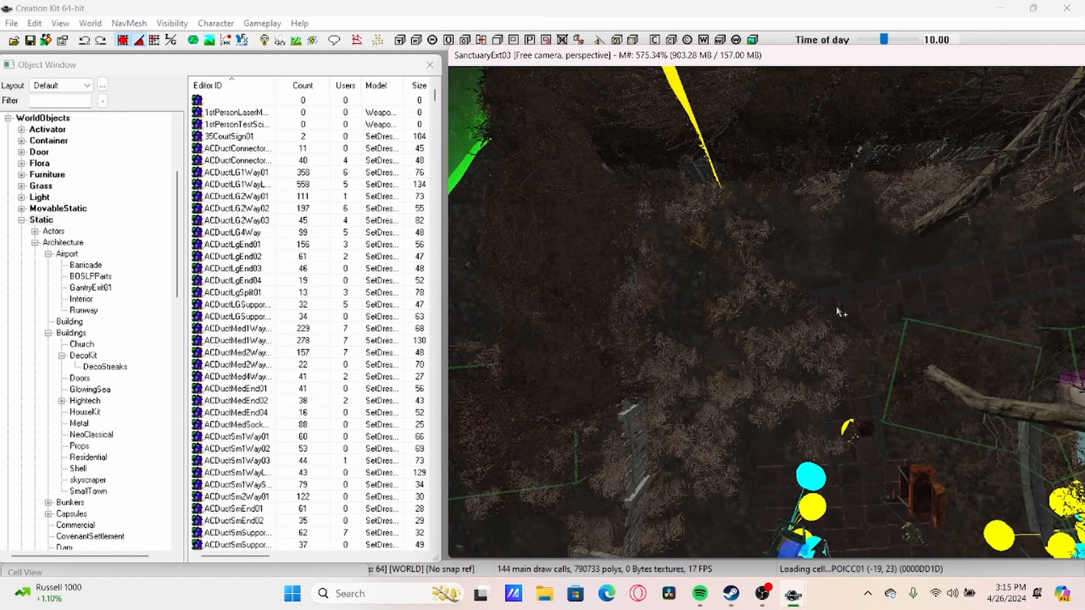
scroll(838, 310, up, 4)
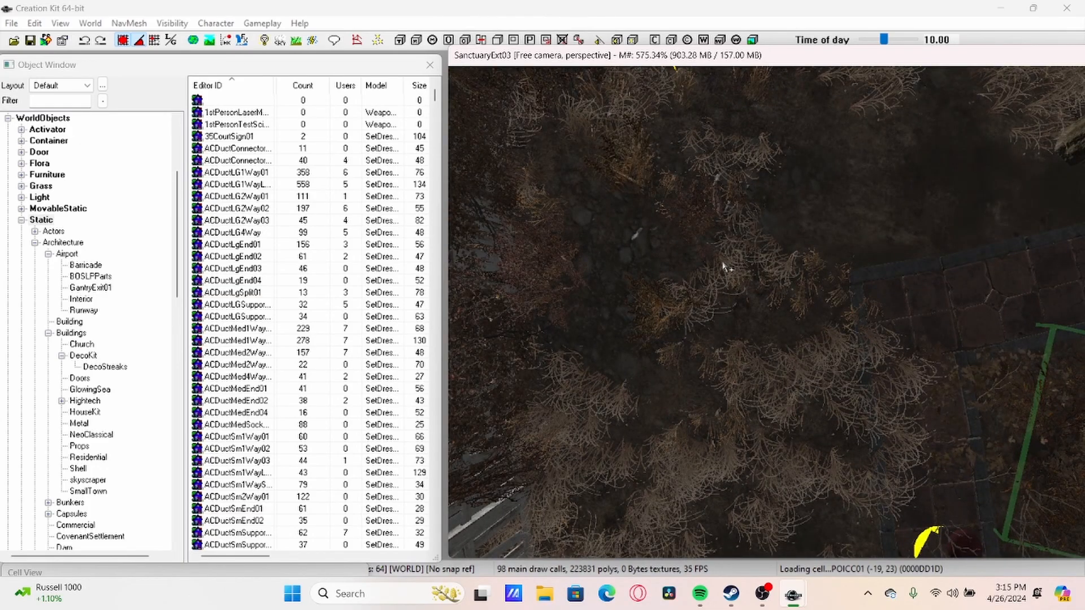
Examine the ground around SanctuaryExt03 and SanctuaryExt10 for an open spot to place a building.
scroll(722, 260, up, 5)
mouse_move(737, 257)
middle_down()
mouse_move(699, 249)
mouse_move(754, 259)
mouse_move(739, 276)
mouse_move(750, 283)
middle_up()
middle_drag(805, 314, 786, 295)
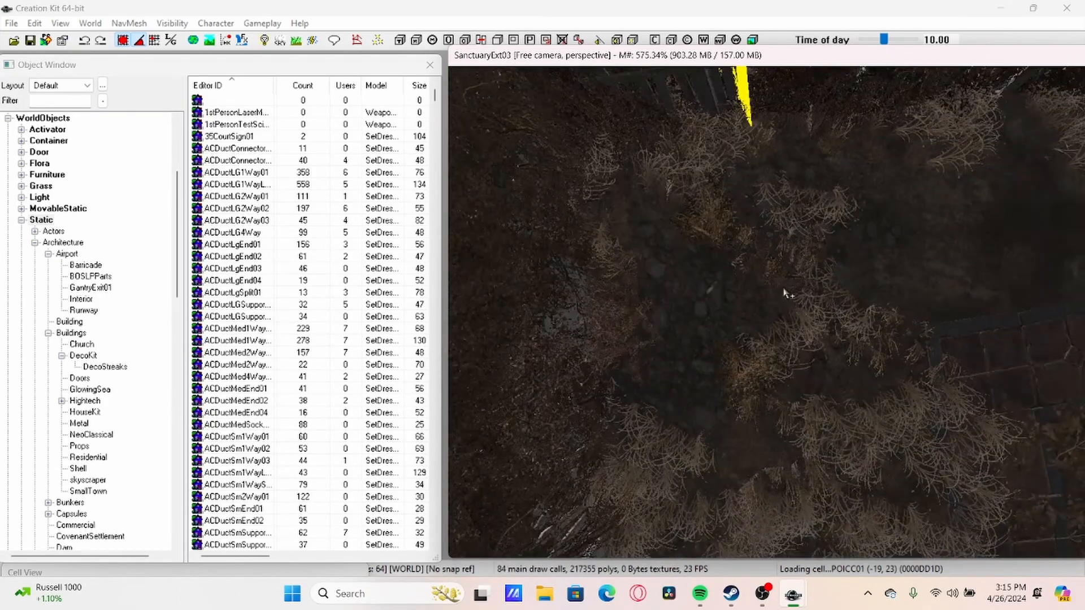
mouse_move(781, 197)
middle_down()
mouse_move(783, 211)
mouse_move(763, 124)
mouse_move(773, 117)
mouse_move(789, 132)
mouse_move(799, 181)
middle_up()
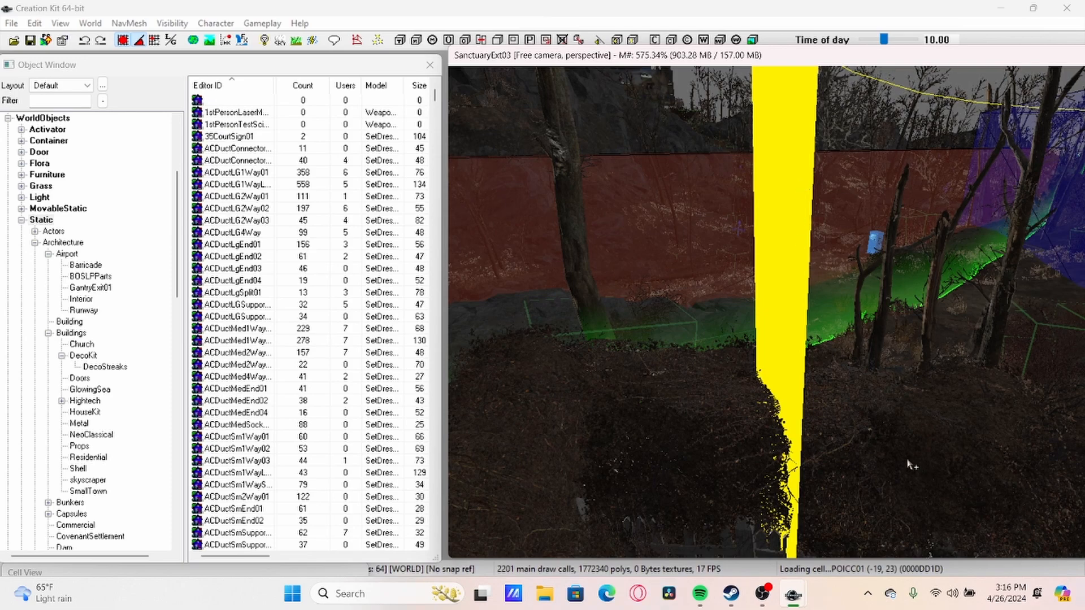
scroll(864, 413, down, 8)
shift+middle_drag(858, 446, 872, 517)
scroll(855, 437, down, 5)
scroll(857, 440, down, 5)
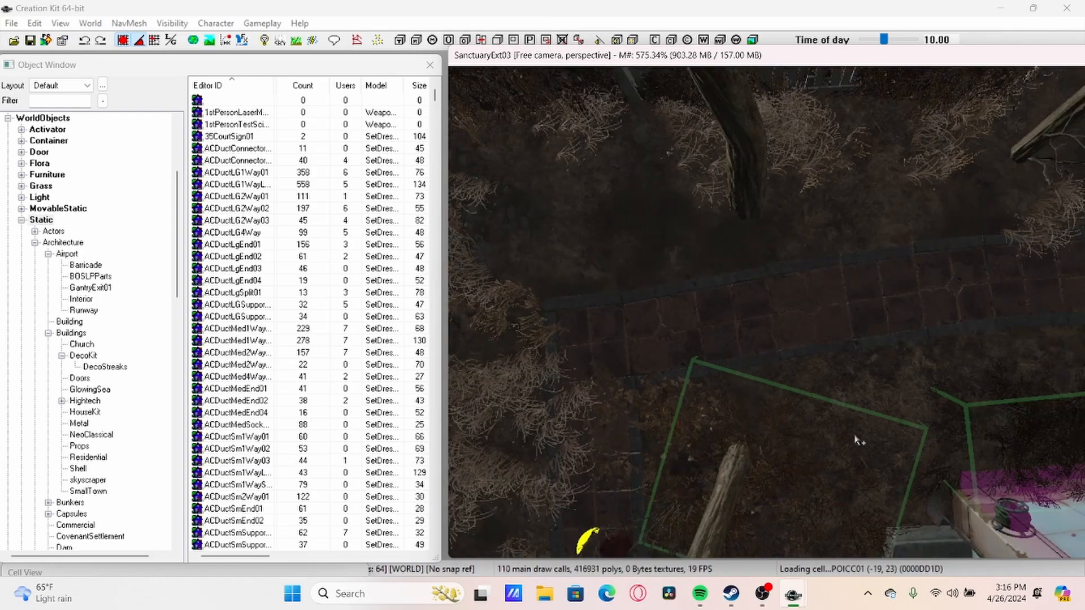
middle_drag(670, 391, 710, 255)
middle_drag(702, 373, 735, 302)
middle_drag(736, 442, 900, 283)
middle_drag(808, 364, 770, 356)
middle_drag(804, 211, 775, 232)
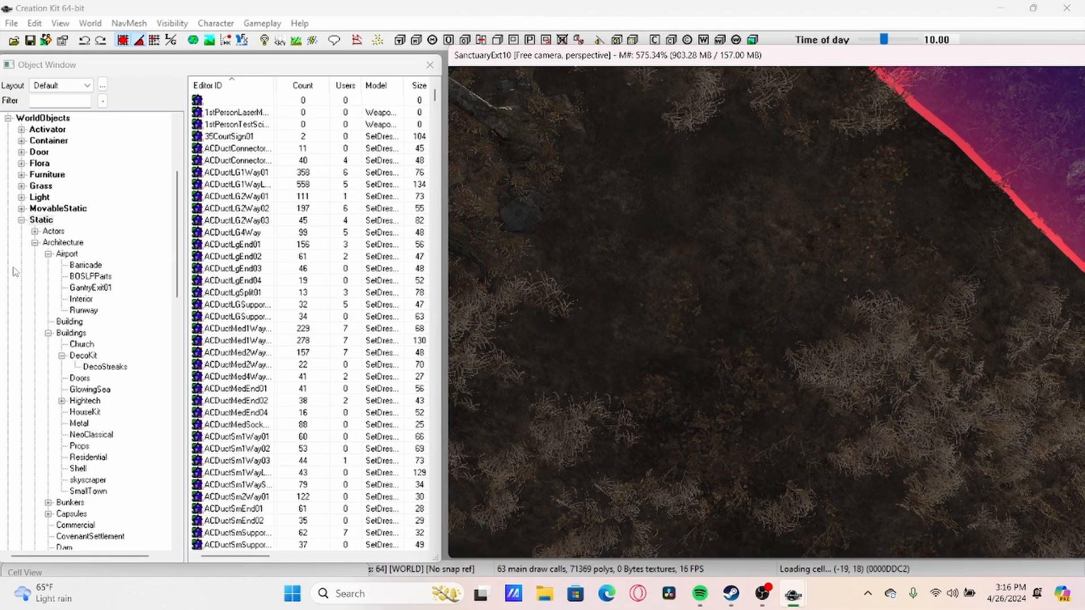
Place GSChurch01 from the static architecture's GlowingSea buildings onto the open ground in SanctuaryExt10.
click(41, 220)
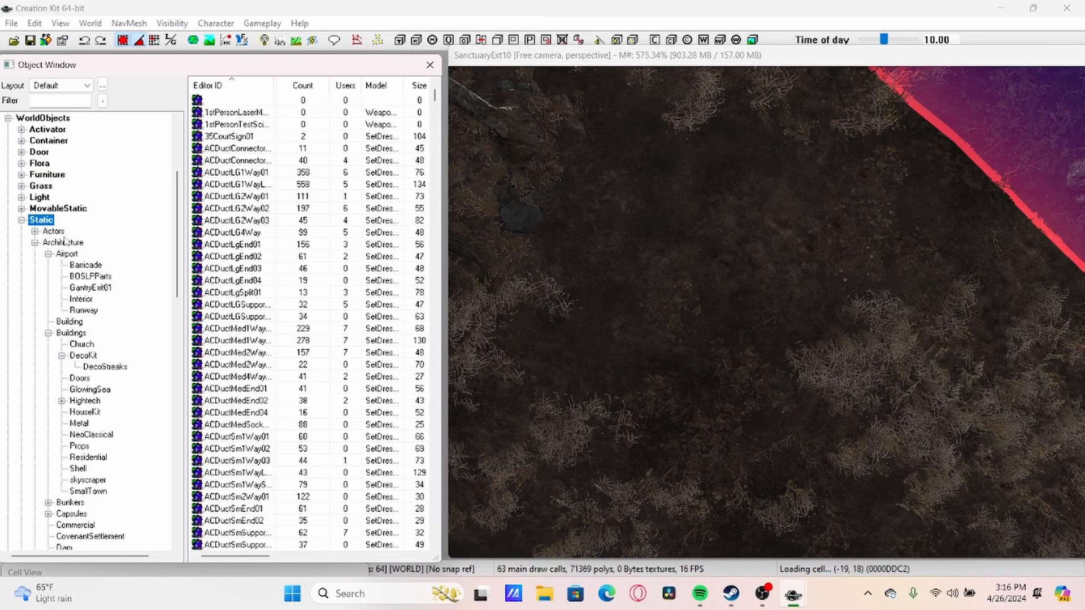
scroll(66, 242, up, 3)
scroll(66, 241, up, 2)
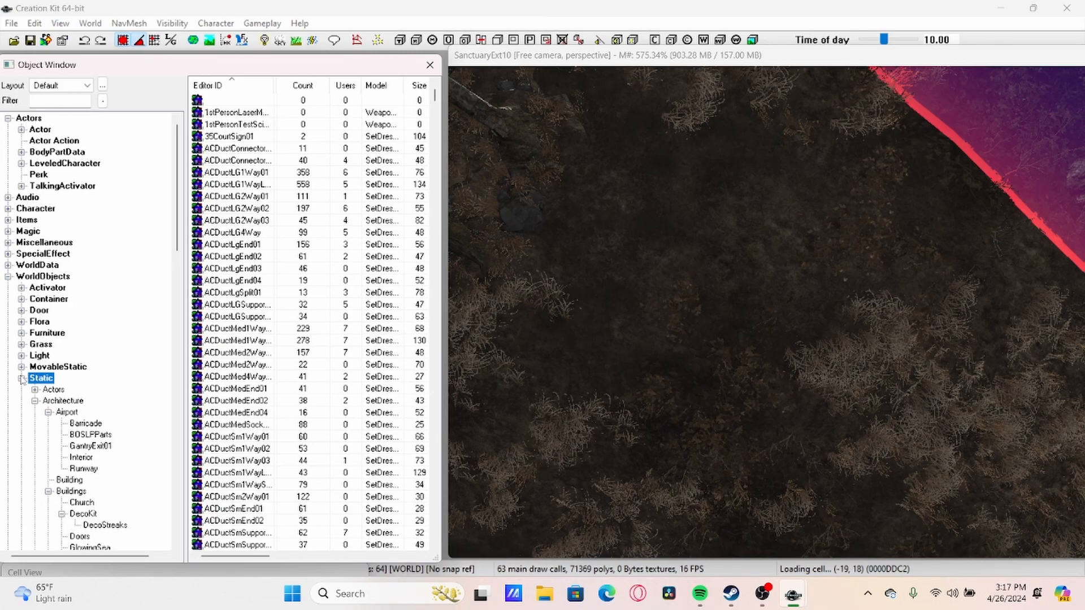
scroll(83, 372, down, 3)
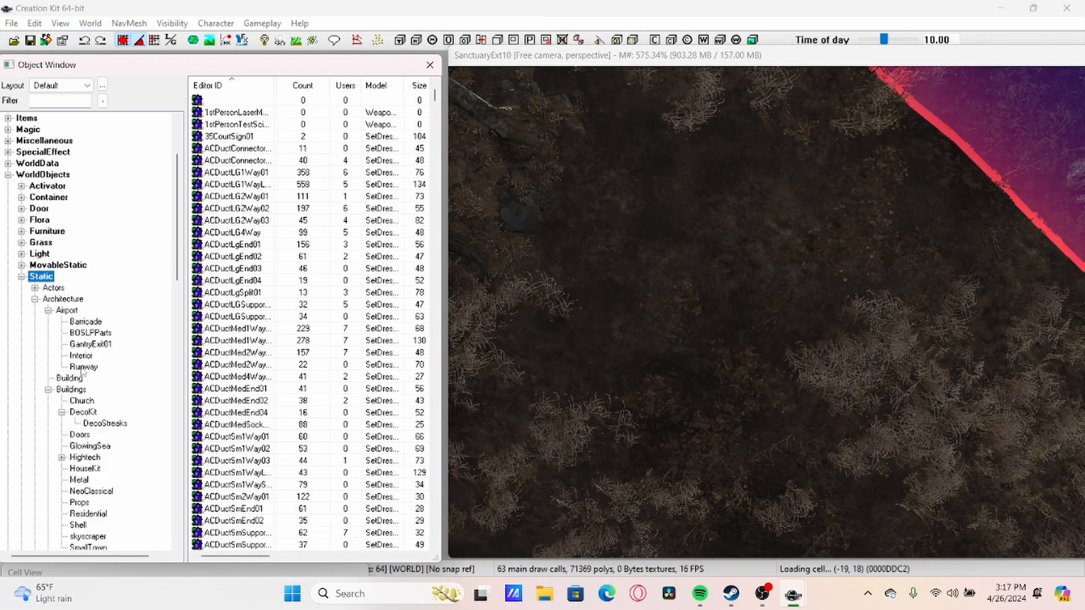
scroll(98, 446, down, 4)
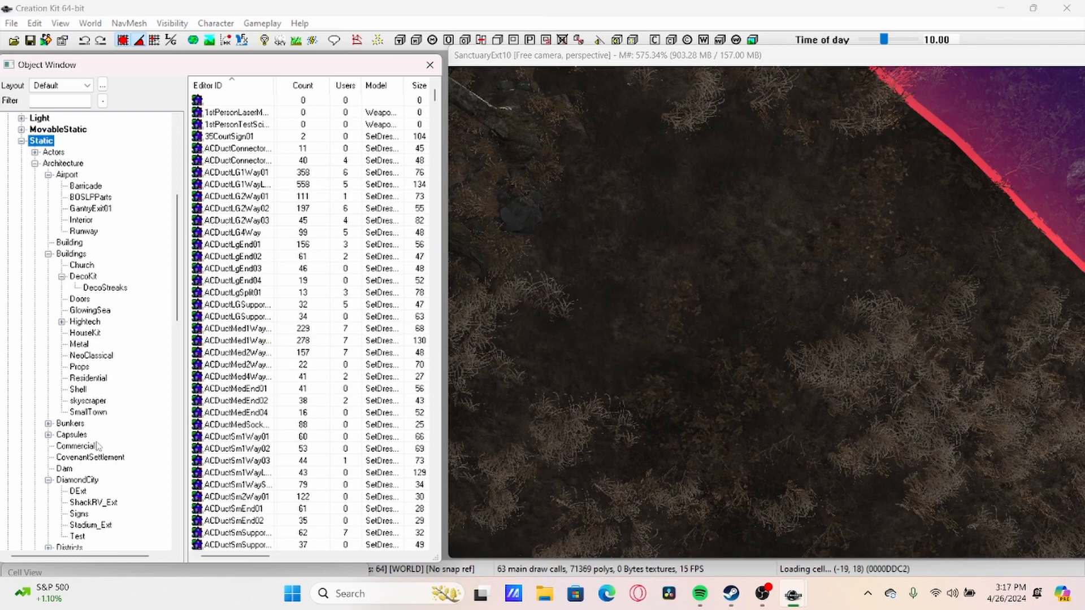
click(96, 312)
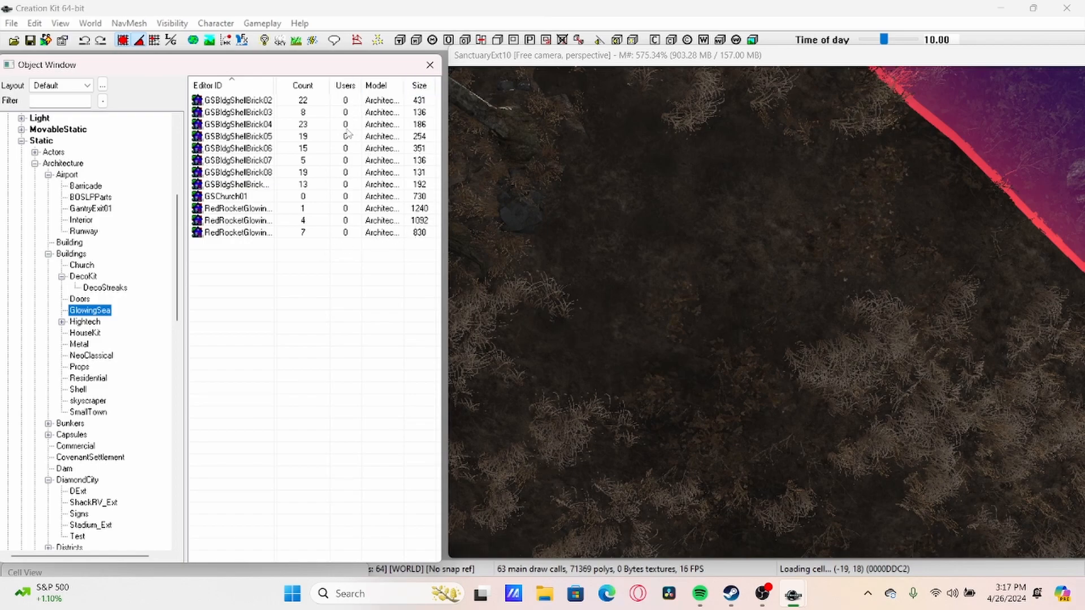
drag(299, 202, 685, 275)
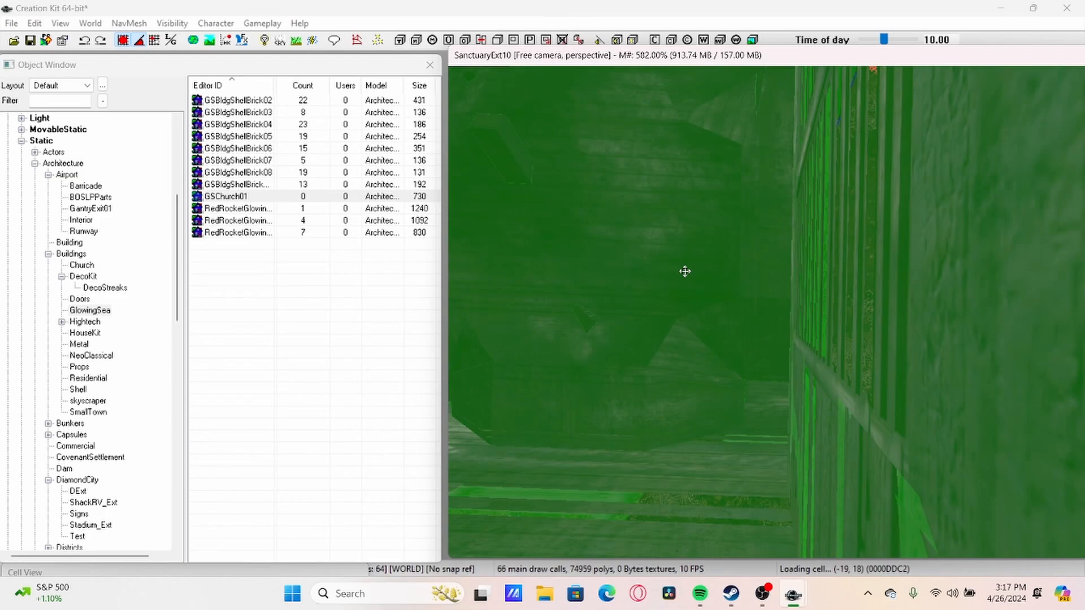
Reposition the placed church on the ground, first freely and then along the move gizmo's axes.
key(t)
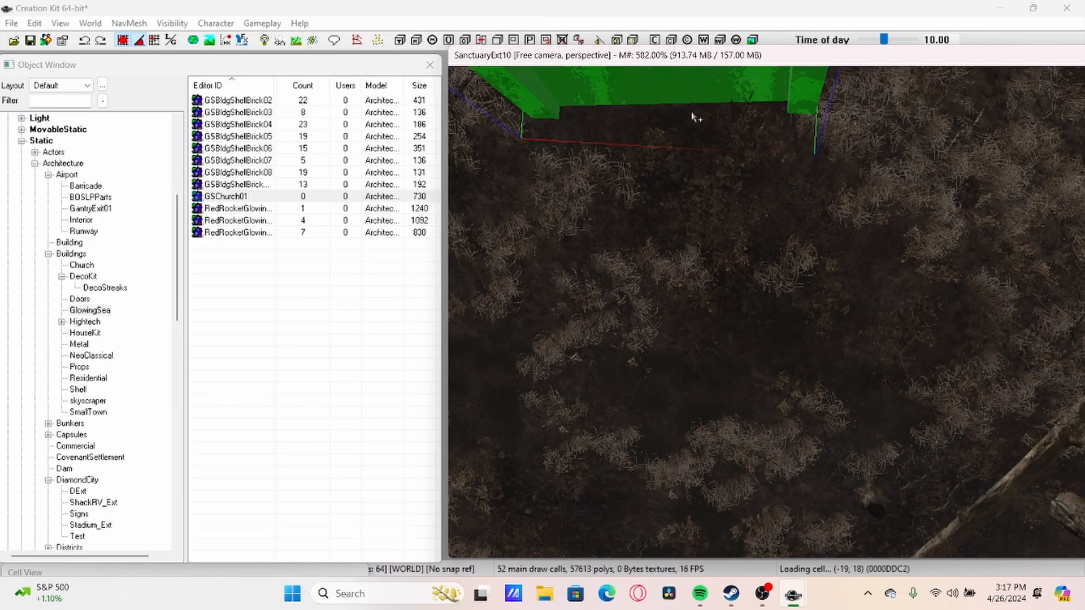
scroll(696, 113, up, 5)
mouse_move(702, 104)
middle_down()
mouse_move(702, 154)
mouse_move(683, 130)
mouse_move(685, 107)
middle_up()
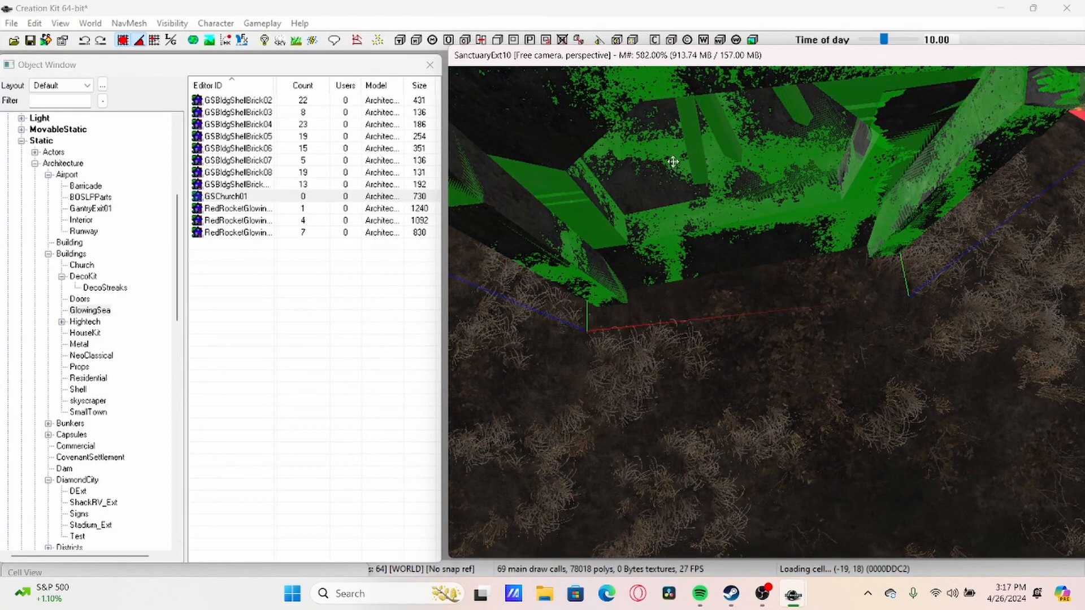
middle_drag(673, 162, 673, 162)
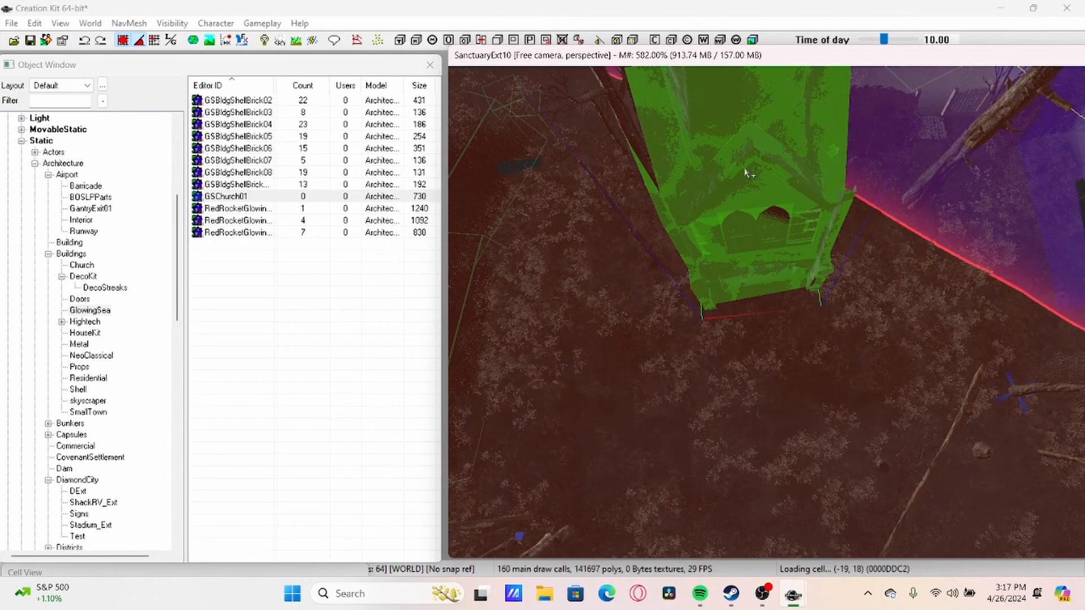
scroll(761, 190, up, 2)
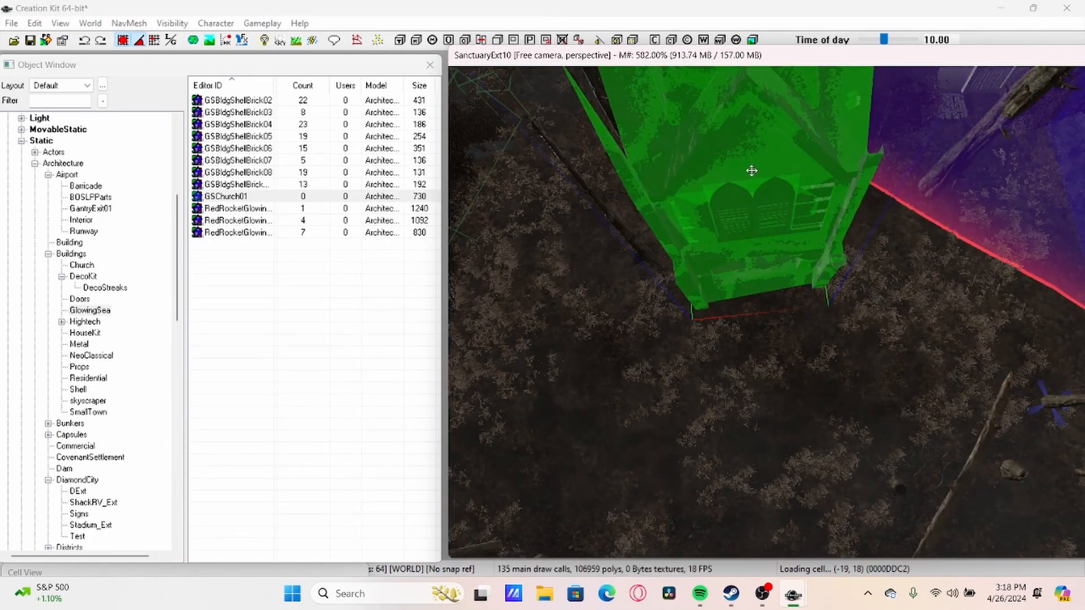
drag(751, 171, 764, 202)
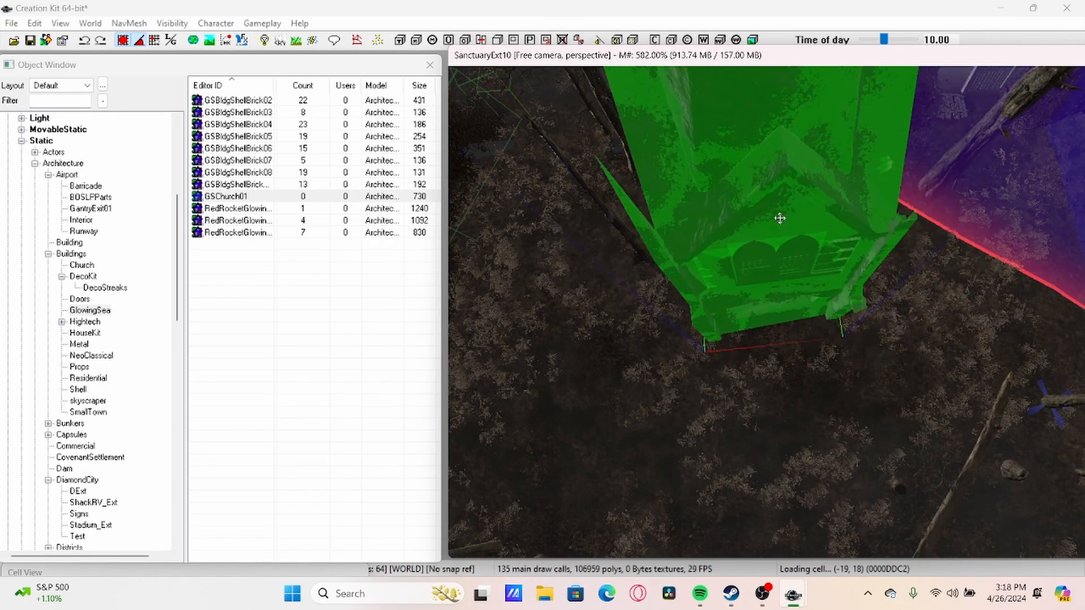
key(e)
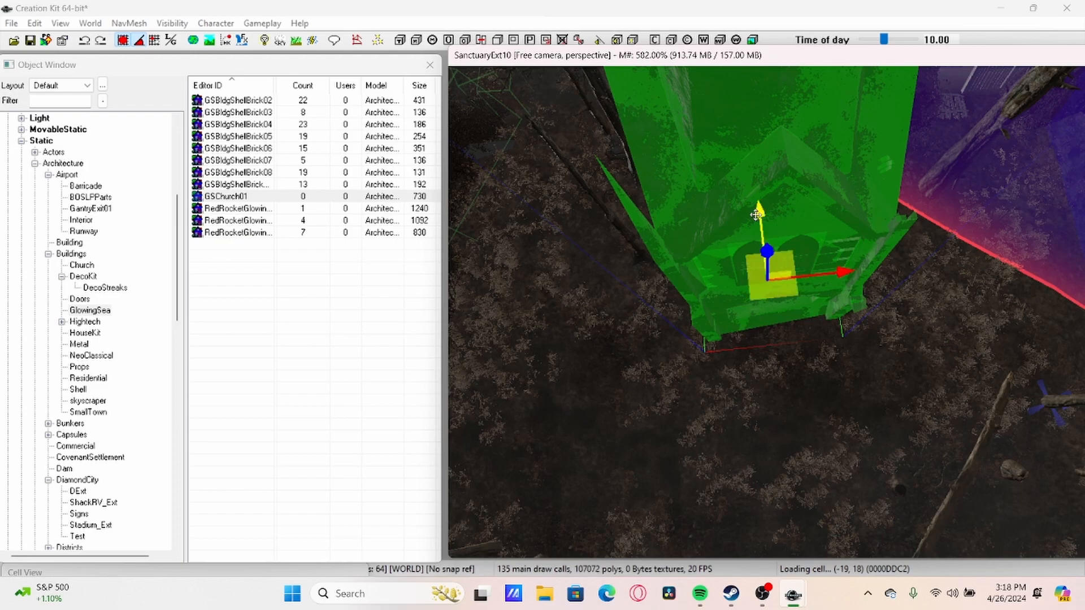
mouse_move(759, 215)
mouse_down()
mouse_move(764, 258)
mouse_move(759, 200)
mouse_up()
drag(844, 279, 842, 250)
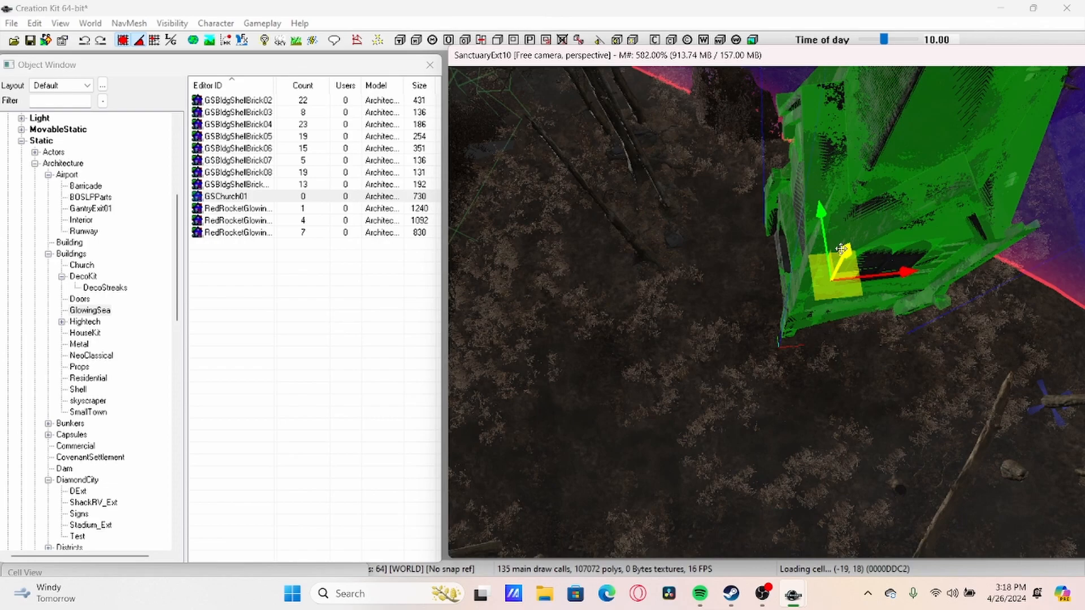
Rotate the church to about 45° on Y and -135° on Z with the rotation gizmo, undoing one change along the way.
key(e)
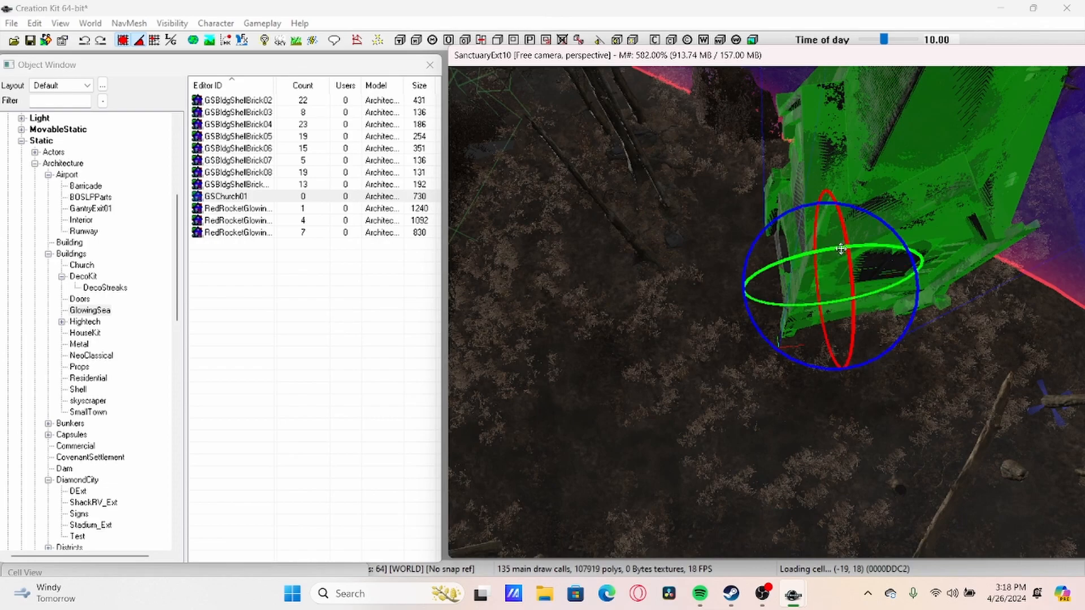
drag(841, 249, 844, 192)
mouse_move(848, 233)
mouse_down()
mouse_move(870, 237)
mouse_move(836, 249)
mouse_move(831, 232)
mouse_move(864, 254)
mouse_move(836, 282)
mouse_move(847, 218)
mouse_up()
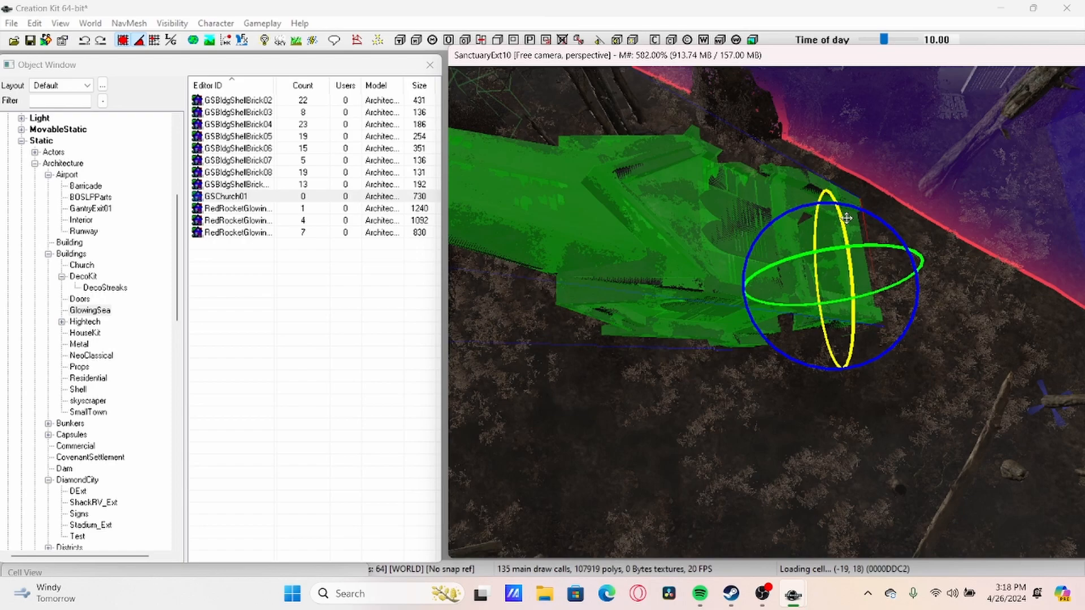
key(1)
key(ctrl+z)
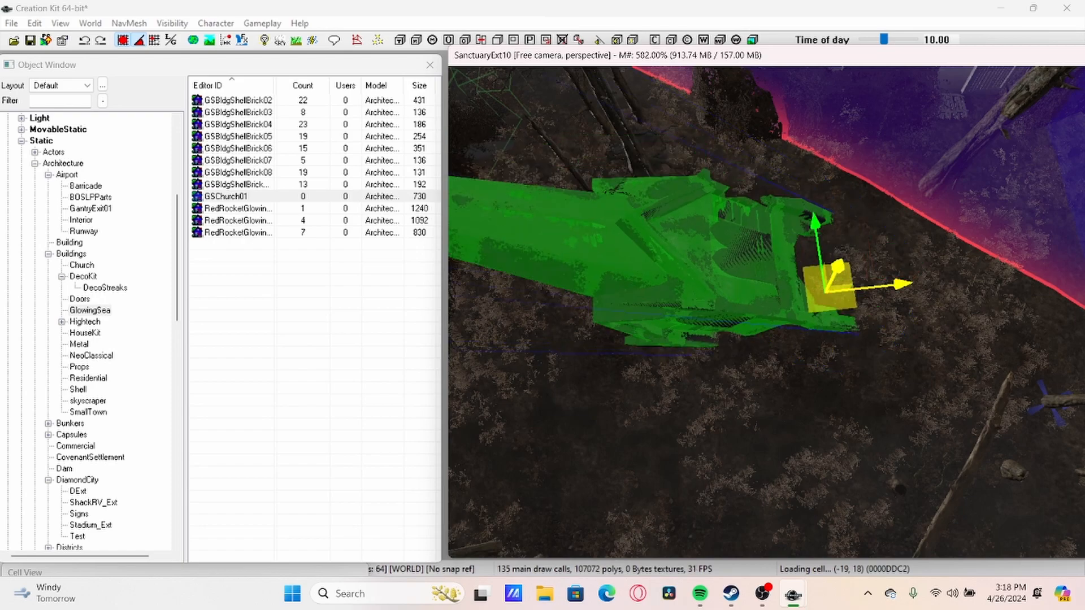
key(2)
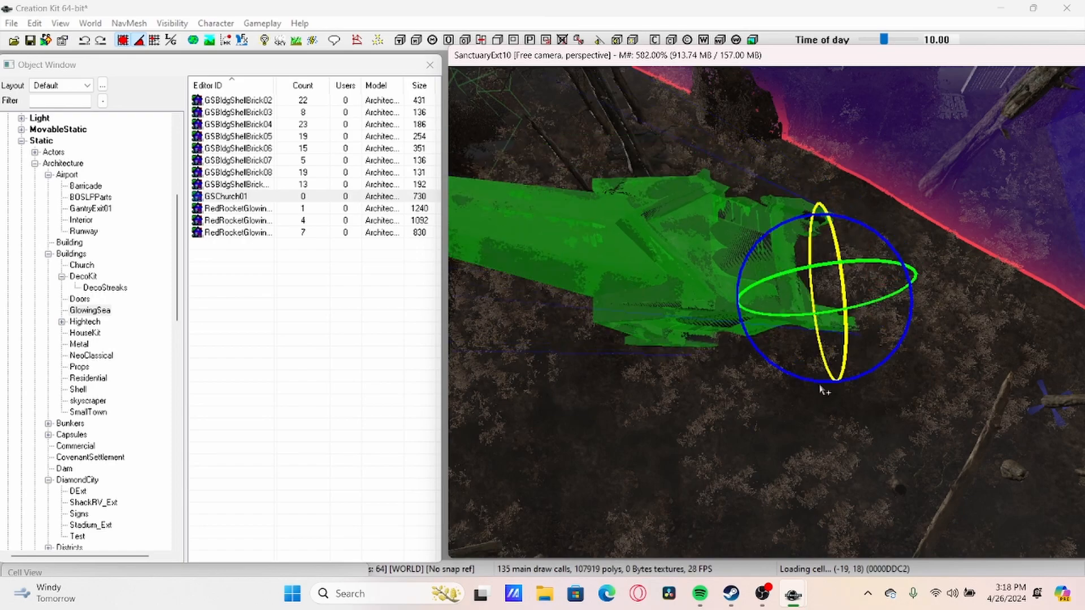
drag(882, 237, 821, 382)
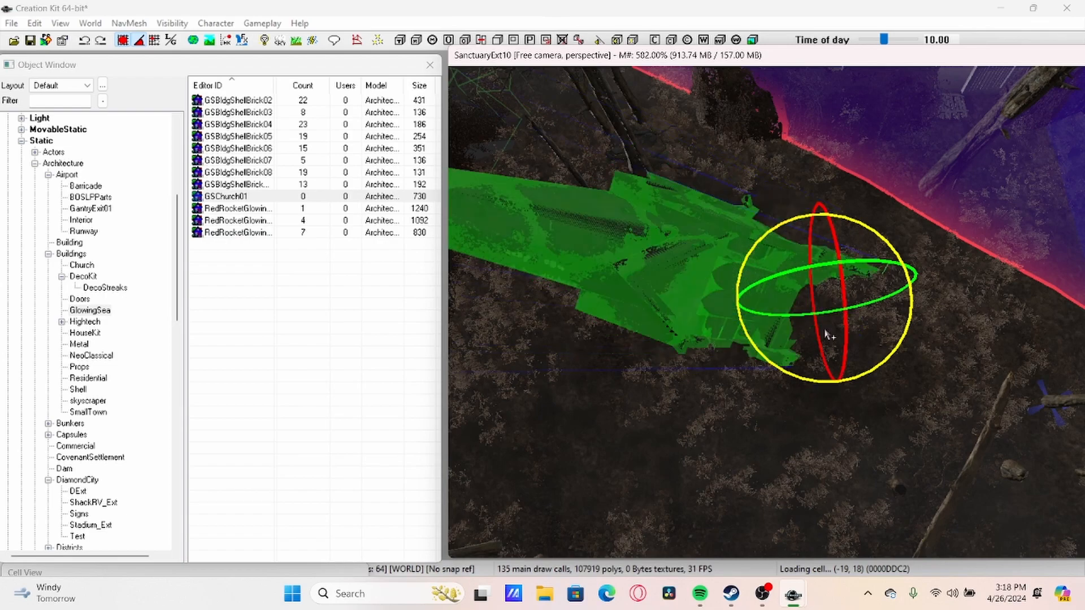
mouse_move(822, 317)
mouse_down()
mouse_move(870, 319)
mouse_move(823, 309)
mouse_up()
Edit the placed church's reference and set its scale to 1.5000.
shift+middle_drag(992, 335, 968, 345)
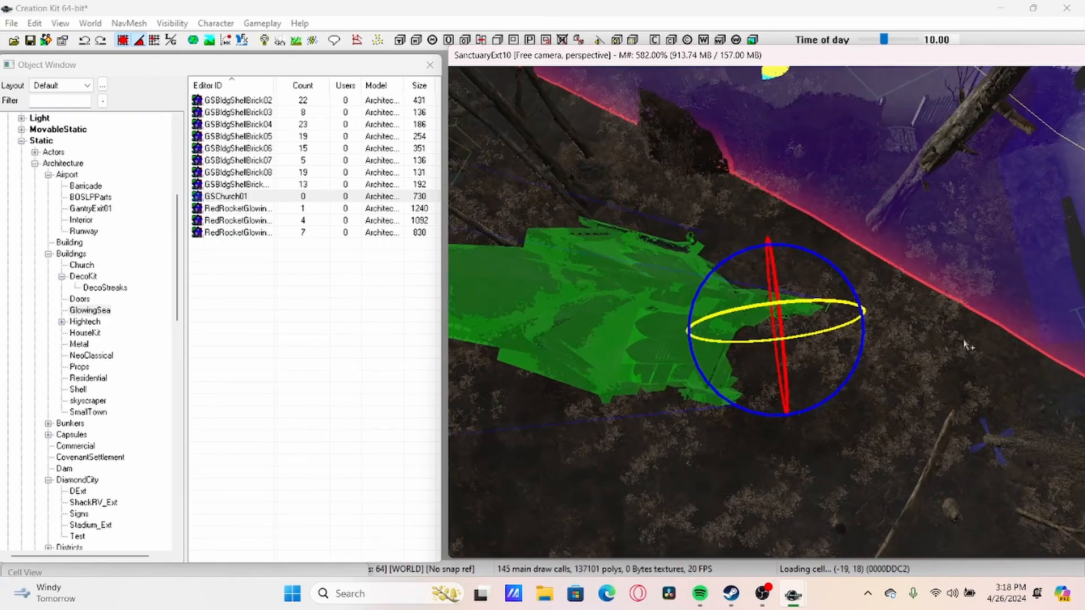
shift+middle_drag(736, 225, 745, 215)
right_click(722, 226)
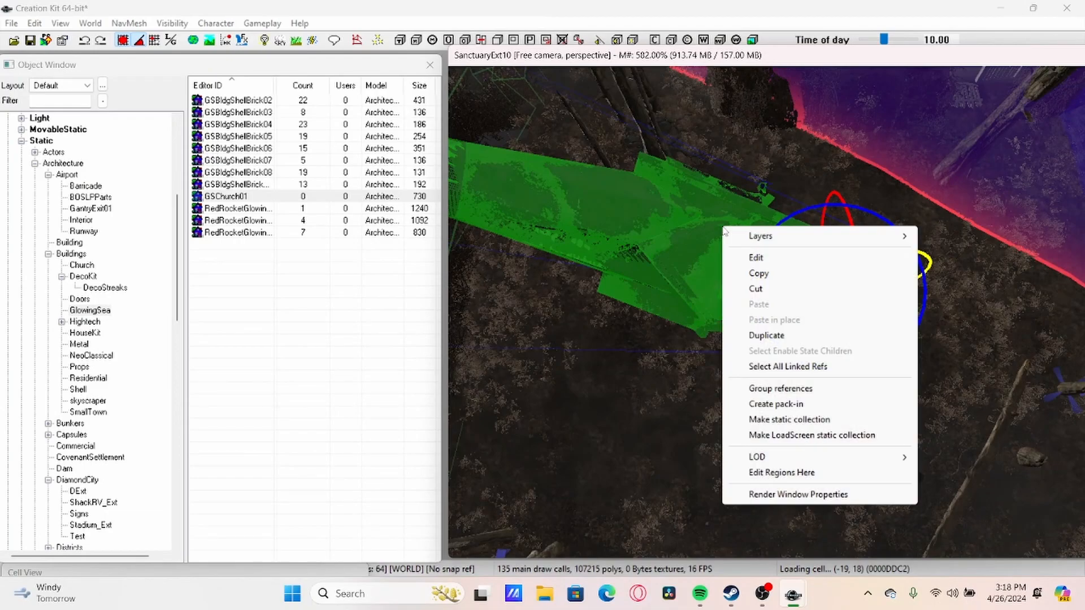
click(772, 260)
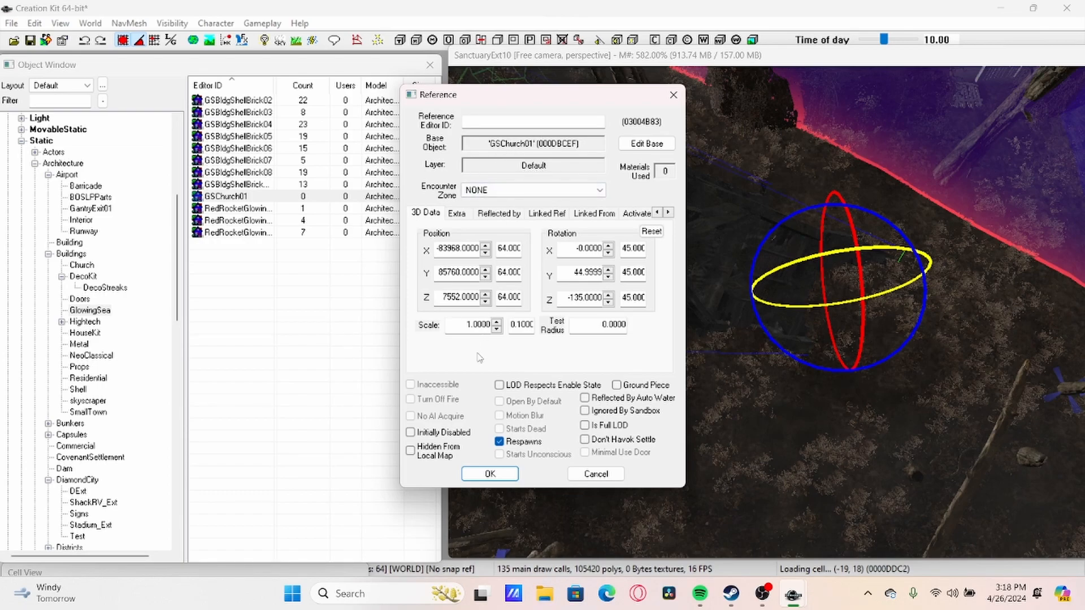
click(497, 322)
click(497, 322)
click(496, 323)
click(497, 322)
click(497, 322)
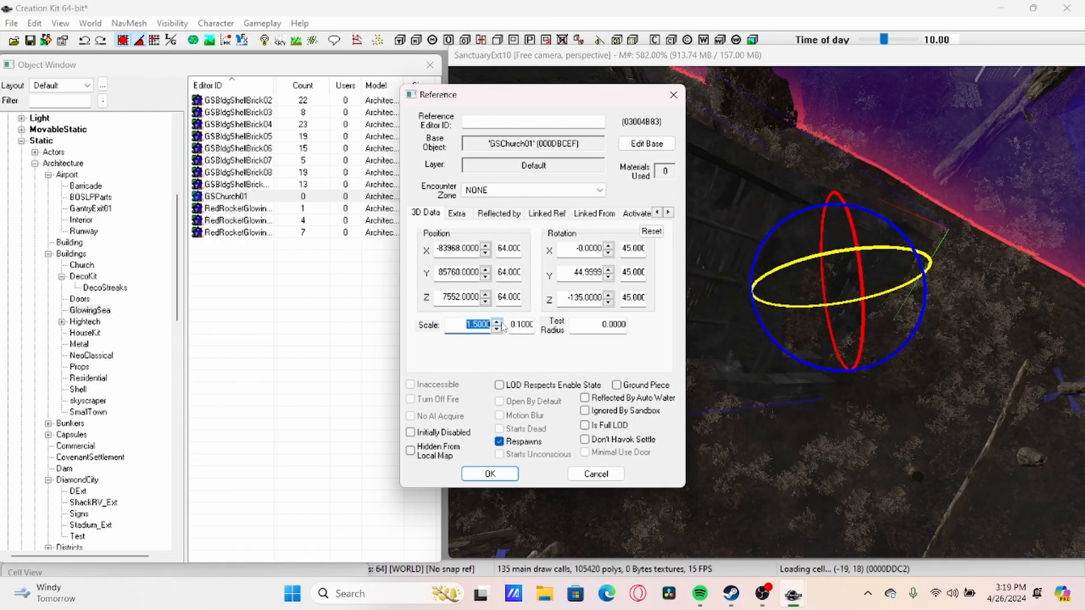
click(490, 473)
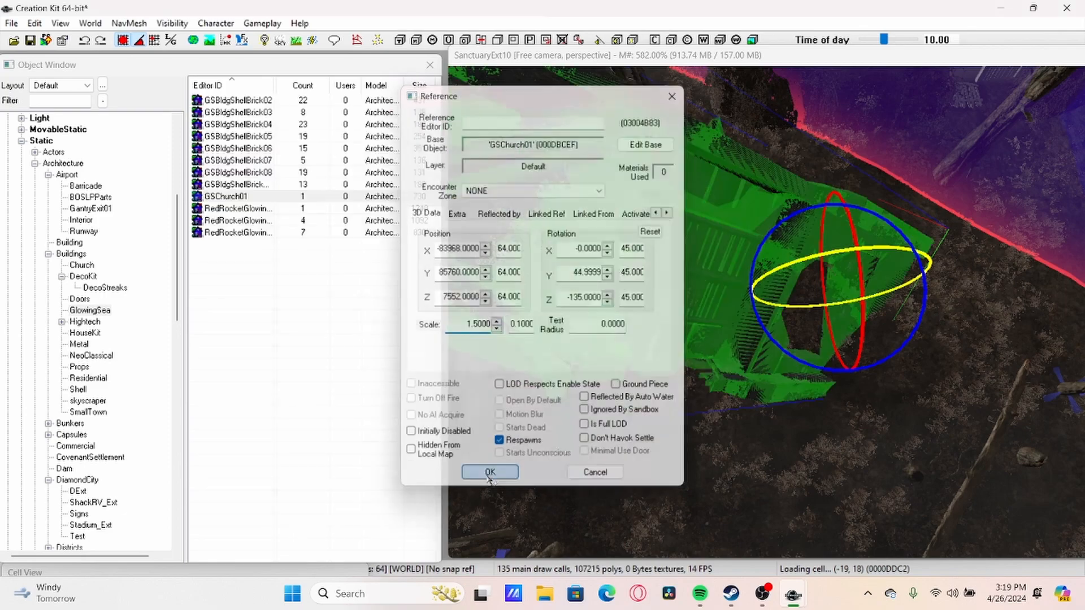
List the male actors of DLC03_AnglerRace from the actor categories, with the view moved to the Sanctuary street.
middle_drag(670, 455, 711, 420)
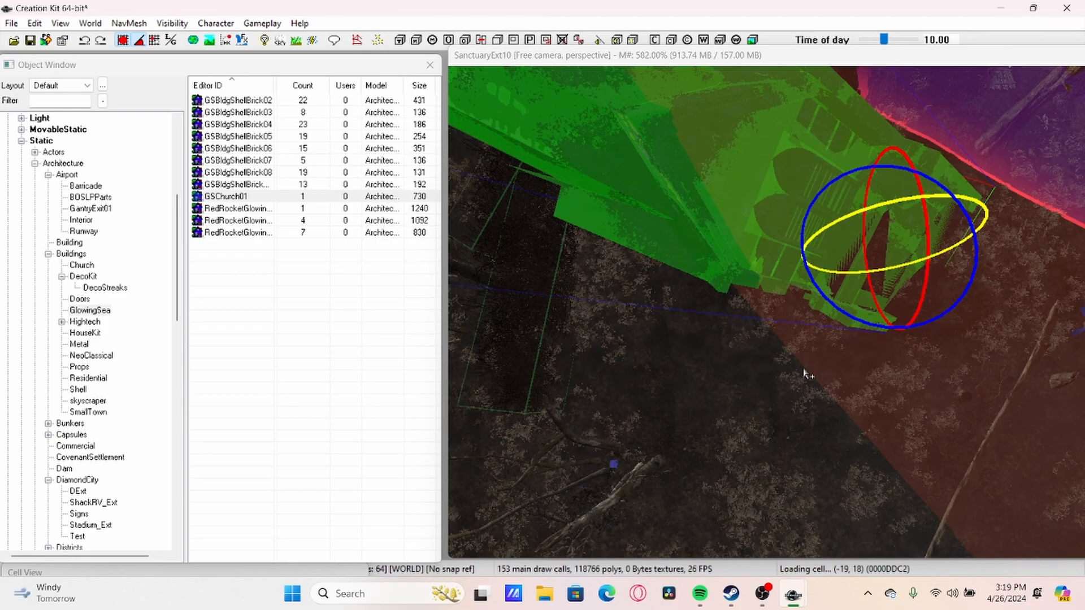
middle_drag(822, 377, 826, 375)
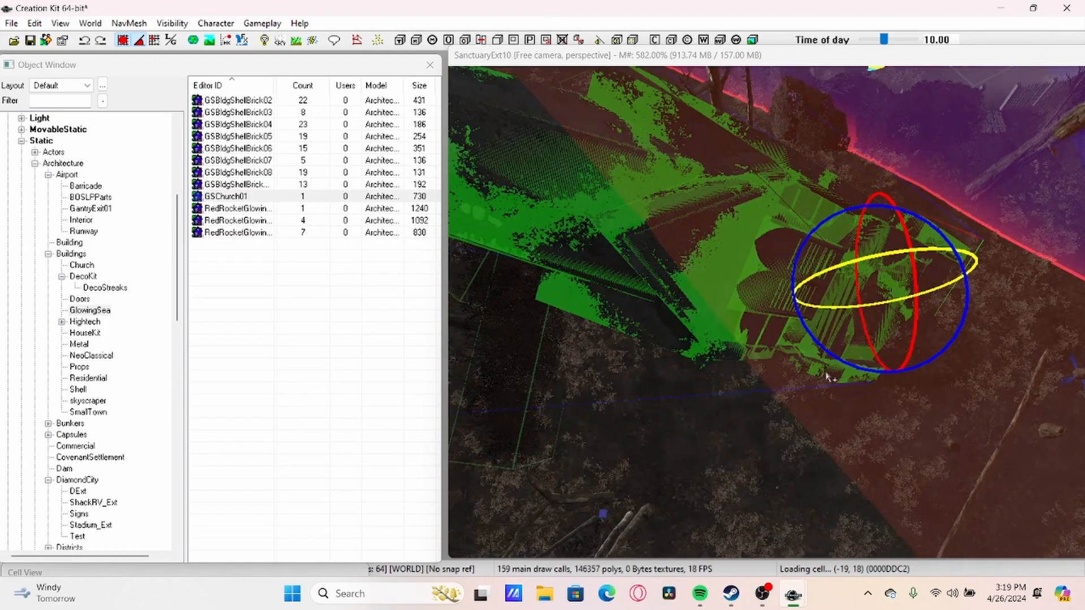
middle_drag(925, 406, 761, 448)
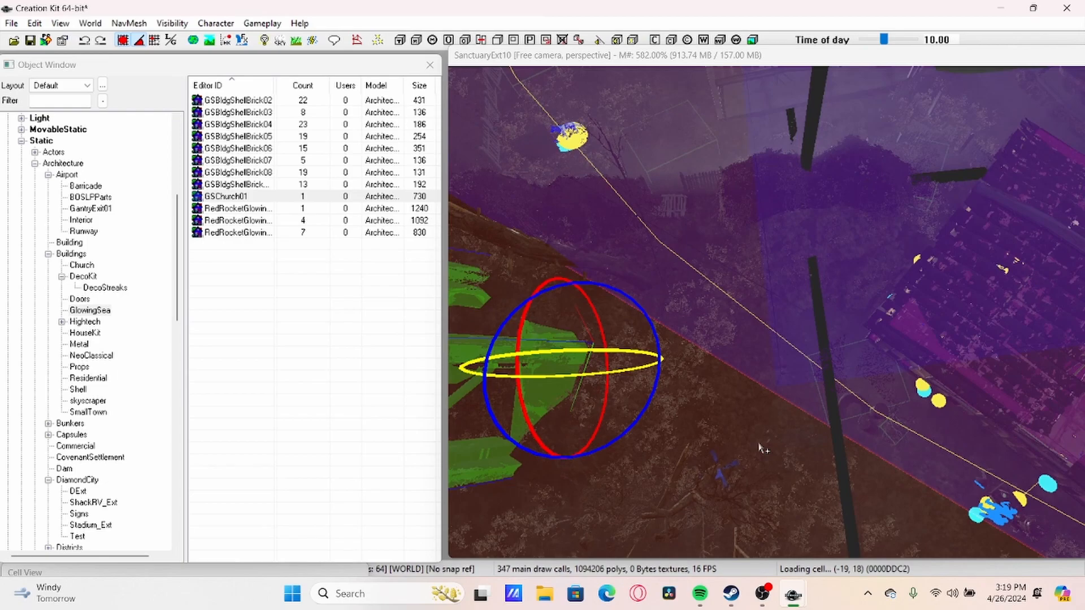
middle_drag(943, 311, 866, 337)
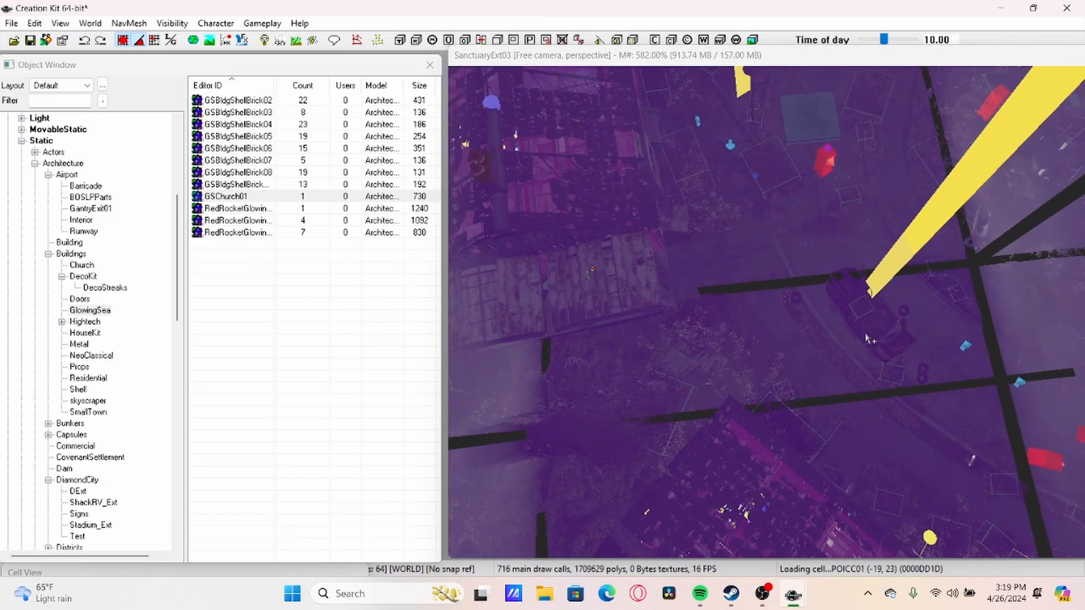
scroll(866, 337, up, 5)
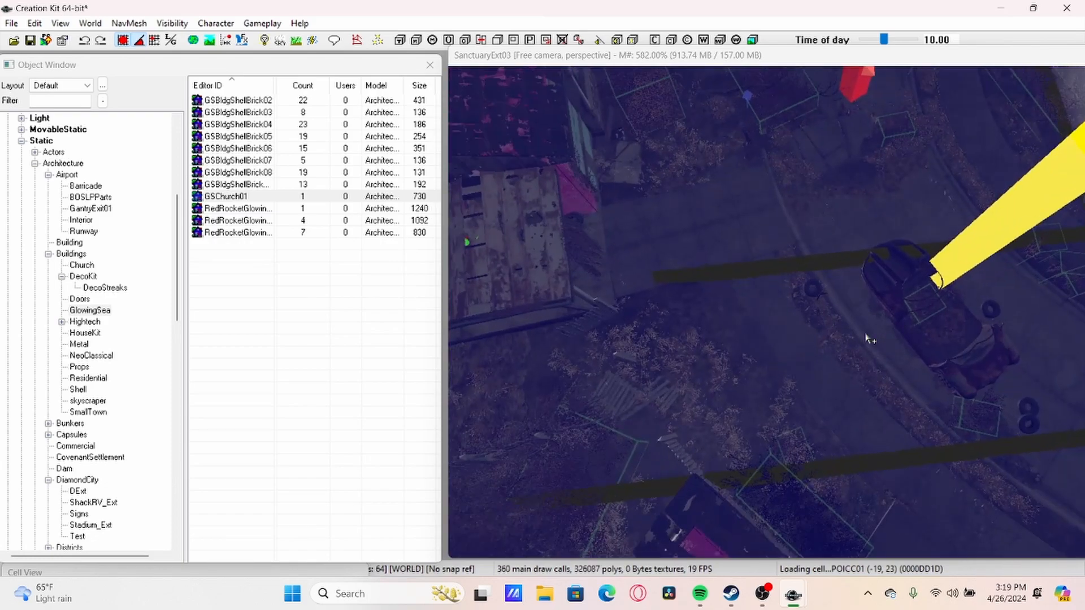
scroll(867, 338, up, 8)
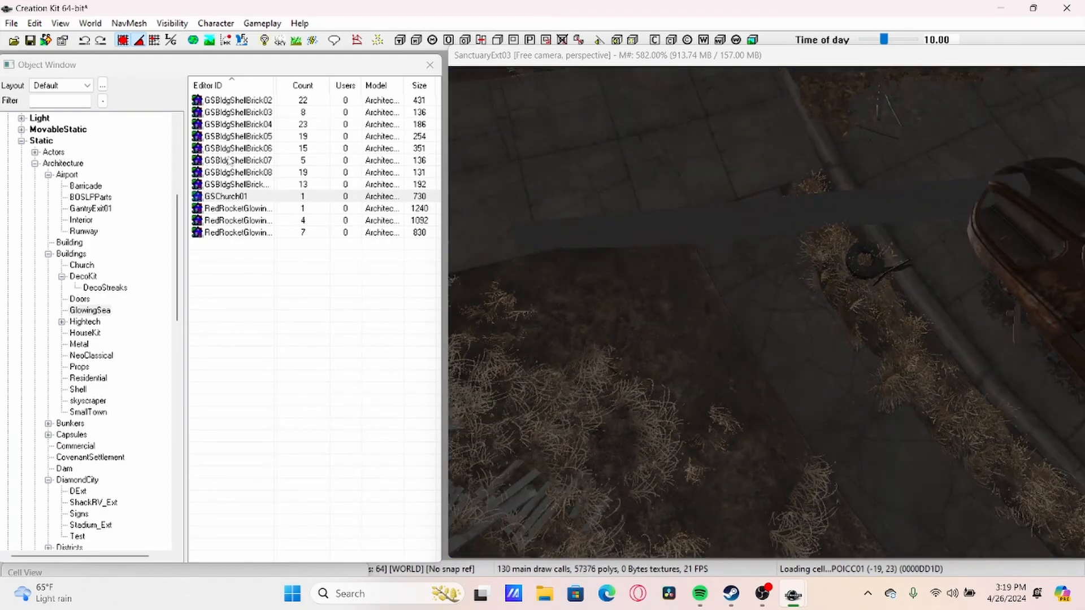
scroll(82, 240, up, 7)
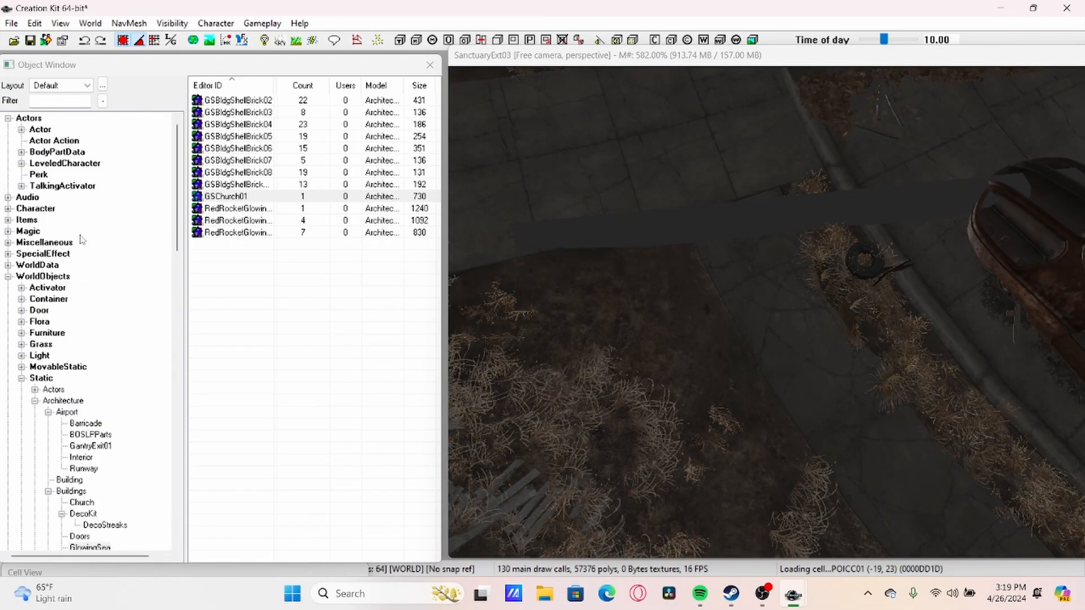
click(21, 130)
click(35, 129)
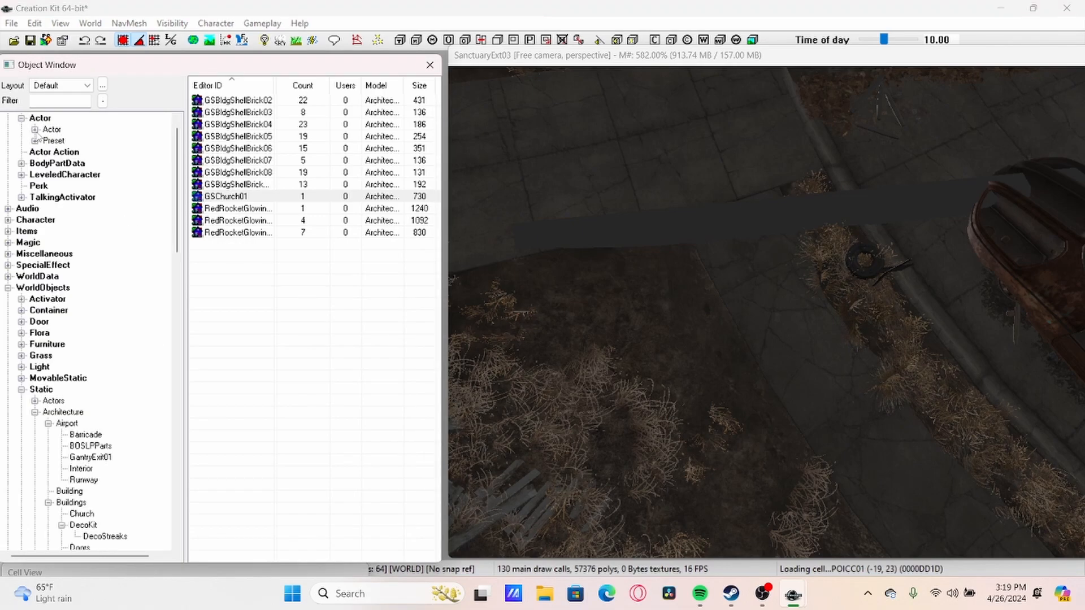
click(35, 129)
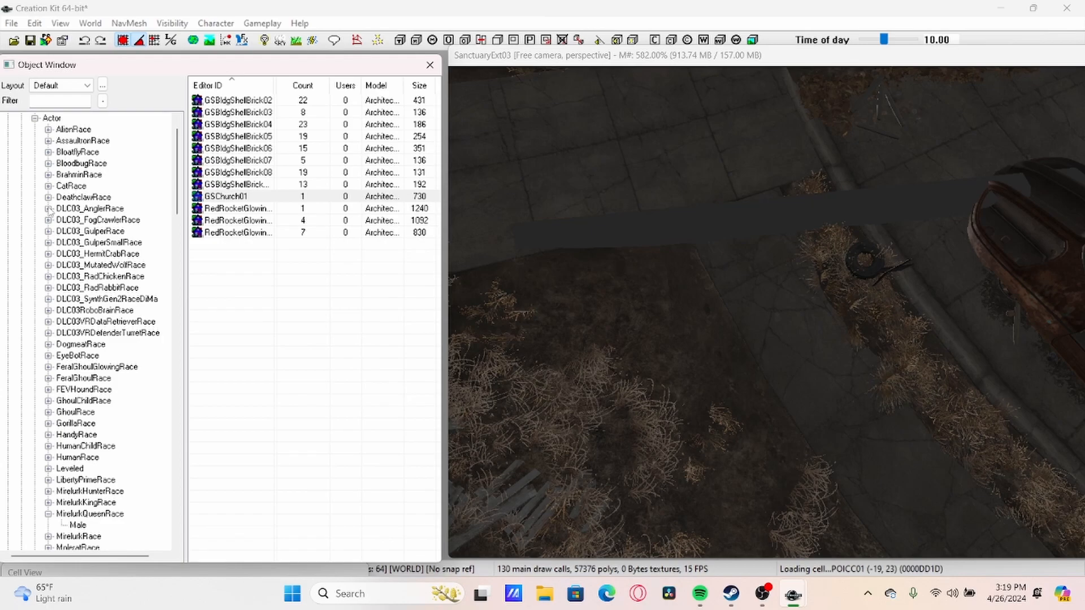
click(48, 209)
click(78, 220)
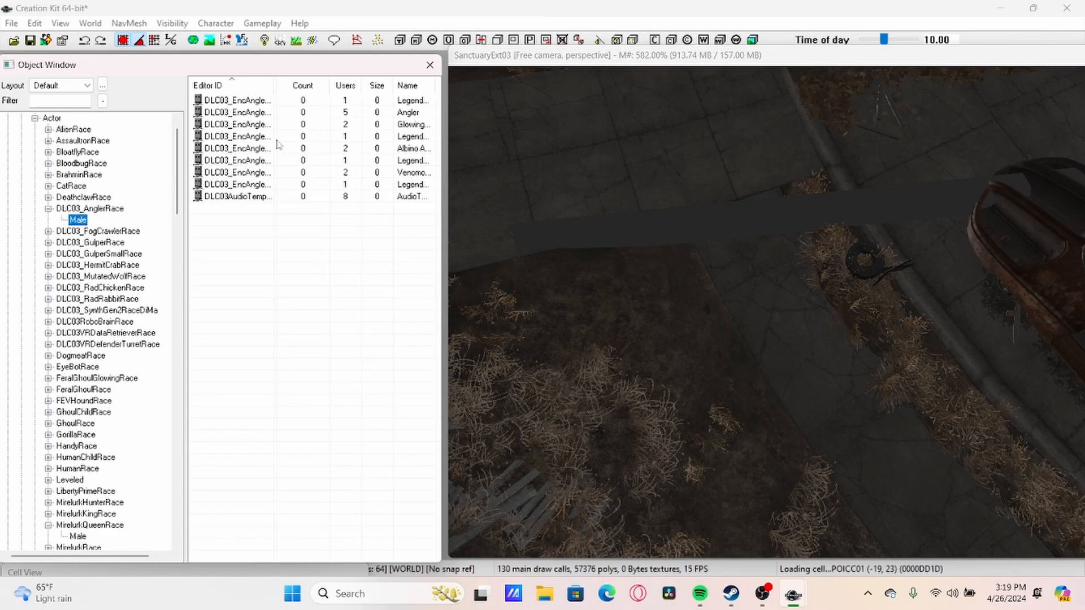
Place the Angler actor (DLC03_EncAngler01Template) onto the road in SanctuaryExt04.
middle_drag(761, 286, 645, 164)
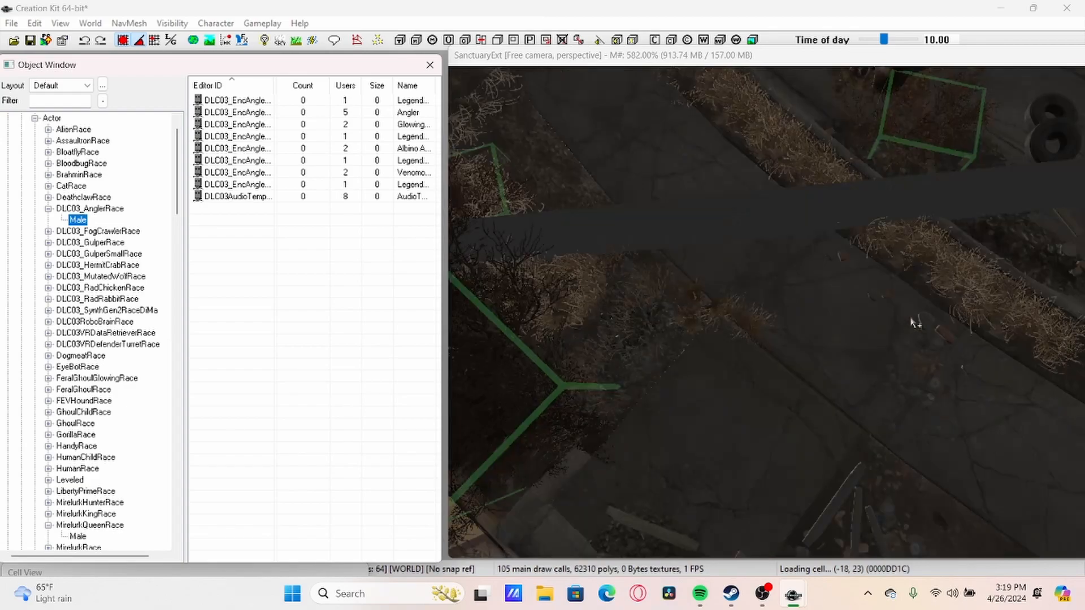
middle_drag(989, 364, 899, 325)
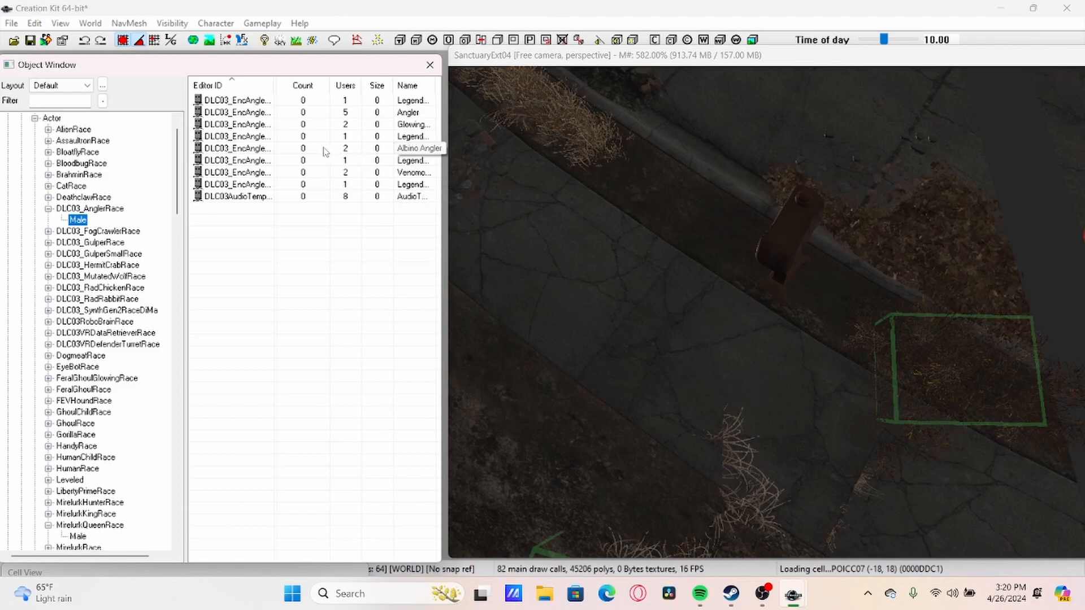
click(340, 114)
drag(249, 114, 650, 261)
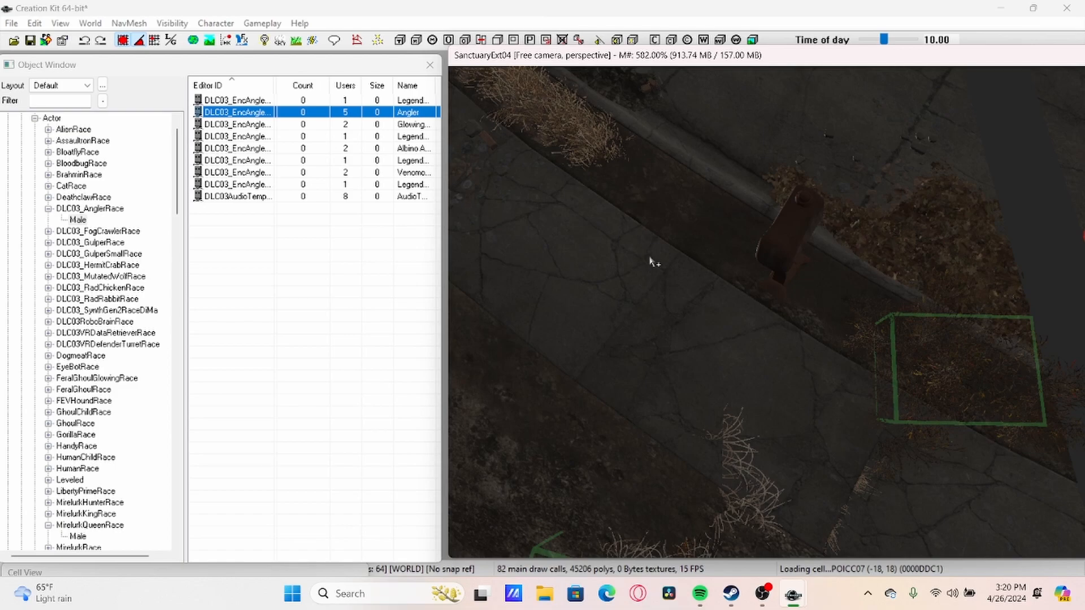
drag(649, 261, 650, 257)
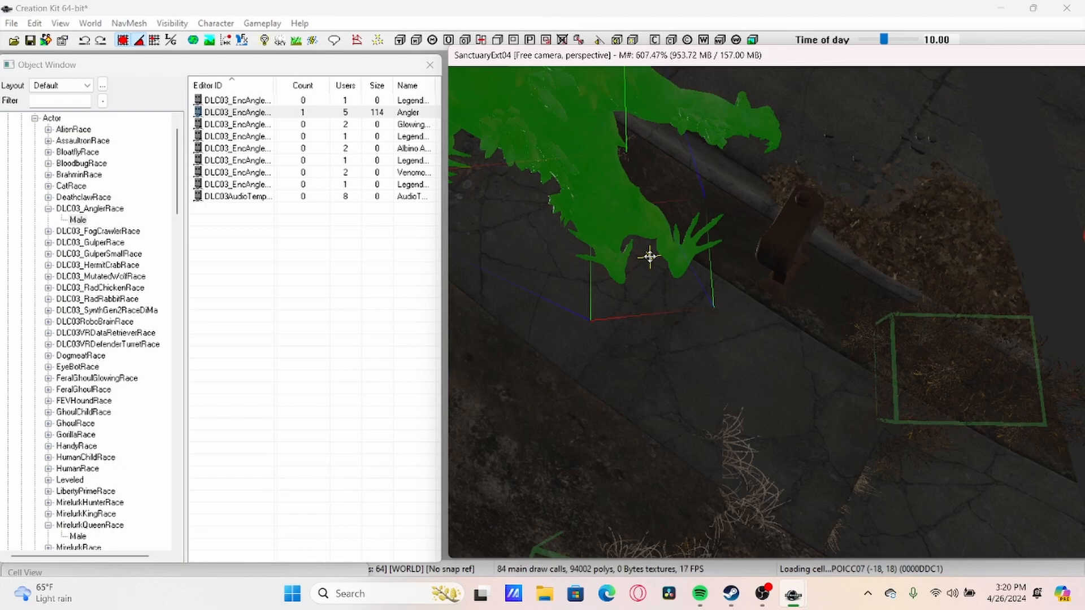
Reposition the placed Angler above the road with the move gizmo.
middle_drag(650, 257, 664, 263)
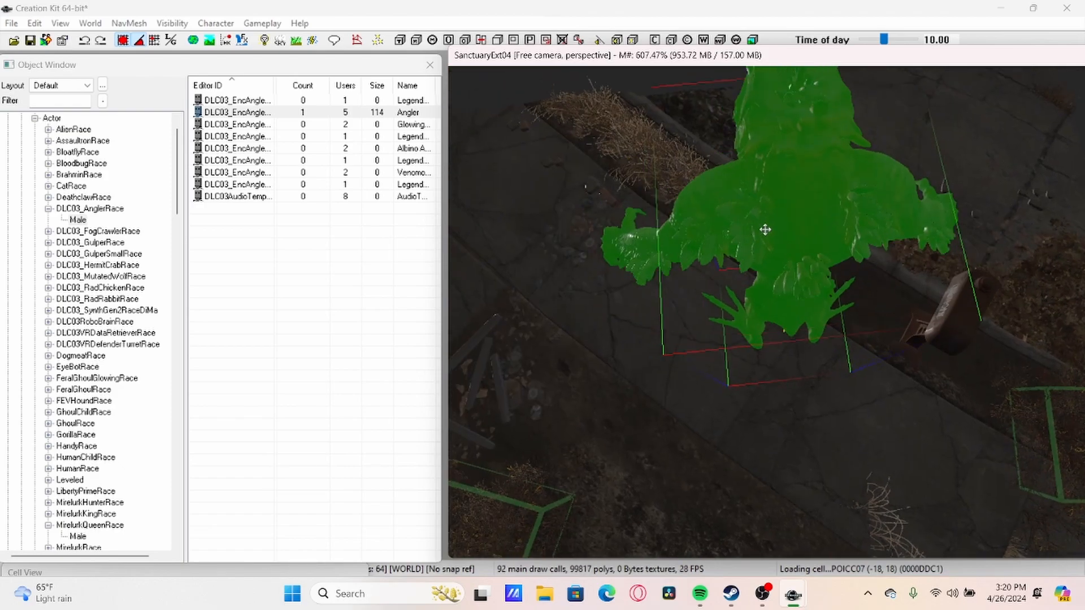
key(e)
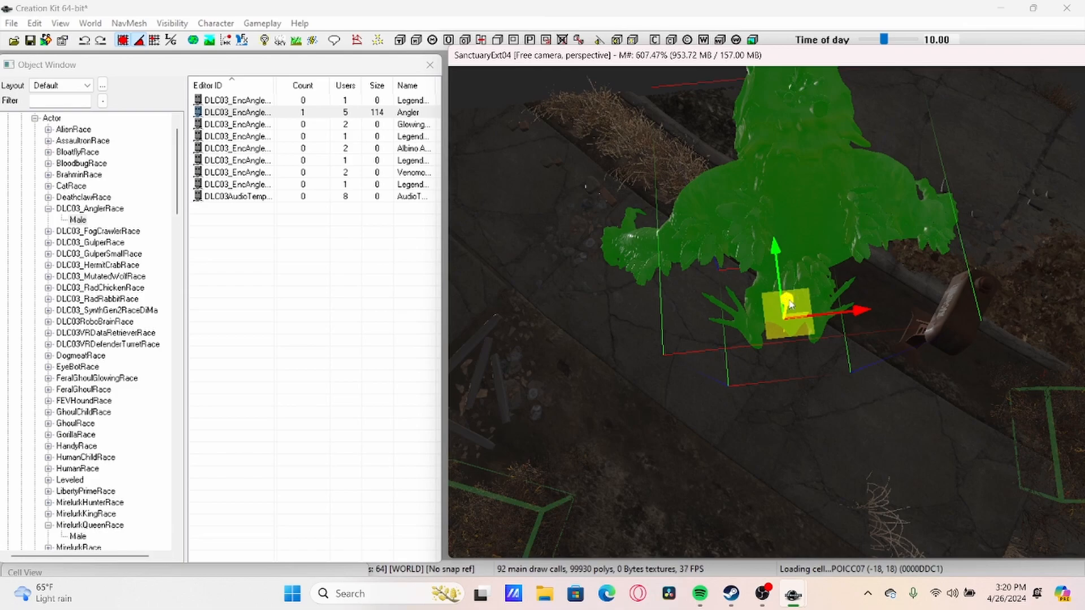
drag(788, 298, 795, 277)
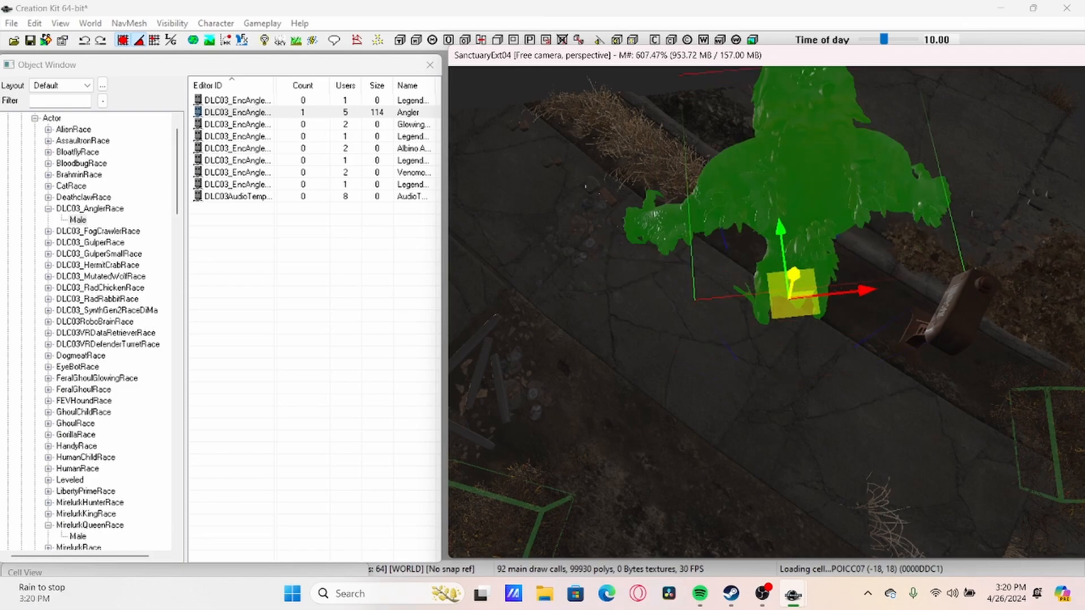
drag(794, 275, 799, 244)
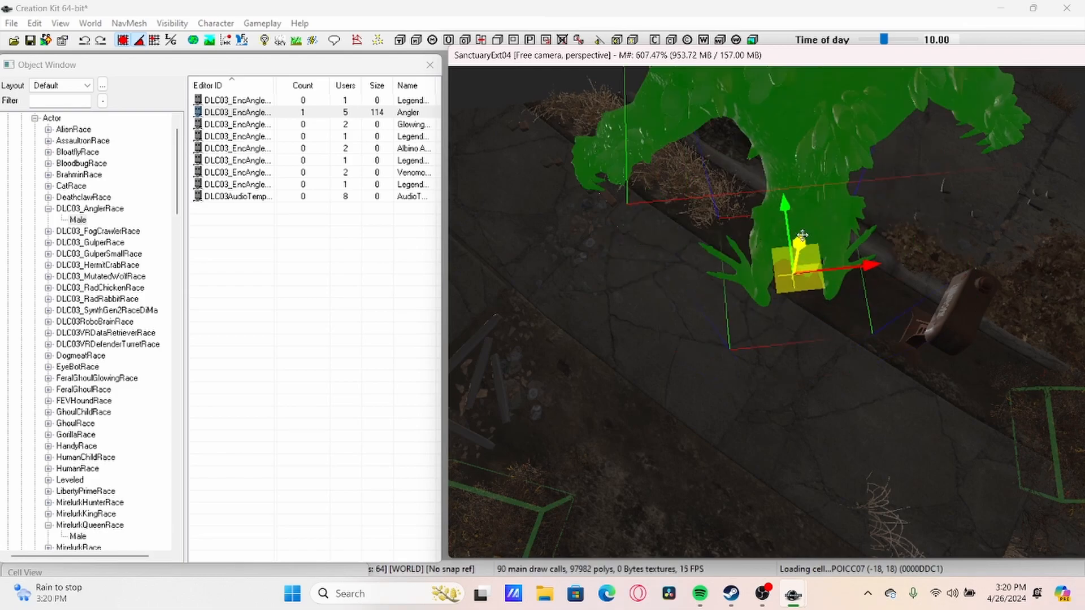
Edit the placed Angler's reference and set its scale to 1.5000.
right_click(793, 158)
click(822, 189)
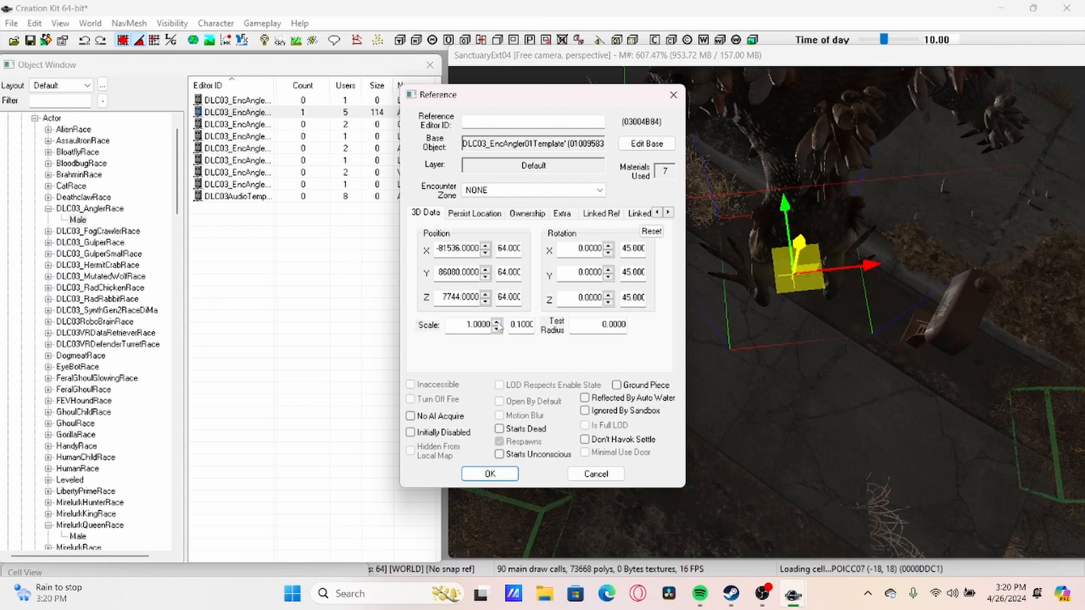
click(497, 321)
click(497, 322)
click(497, 321)
click(496, 322)
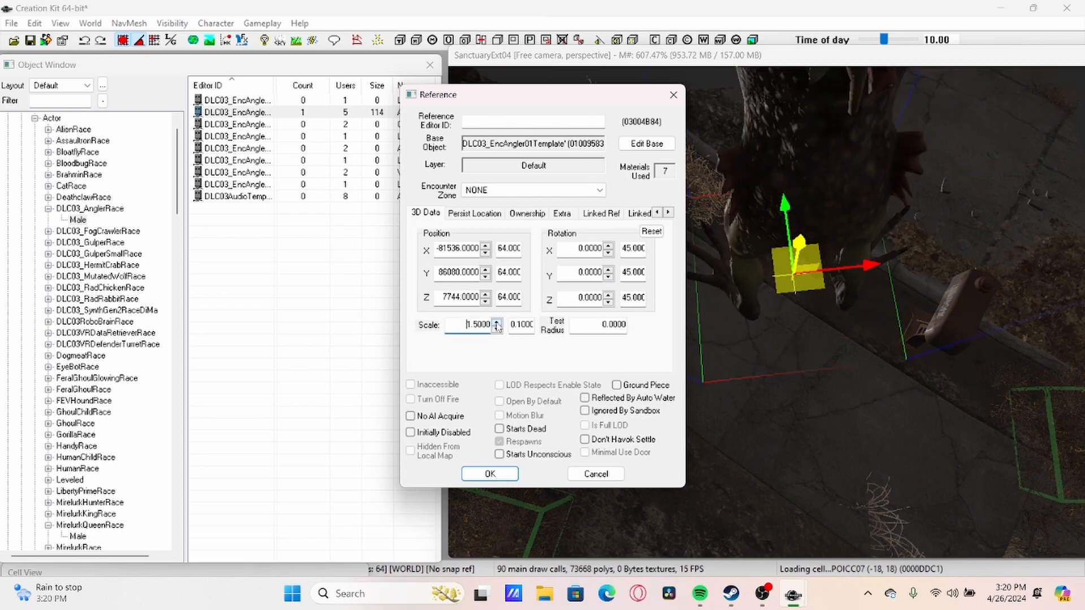
click(497, 321)
click(489, 473)
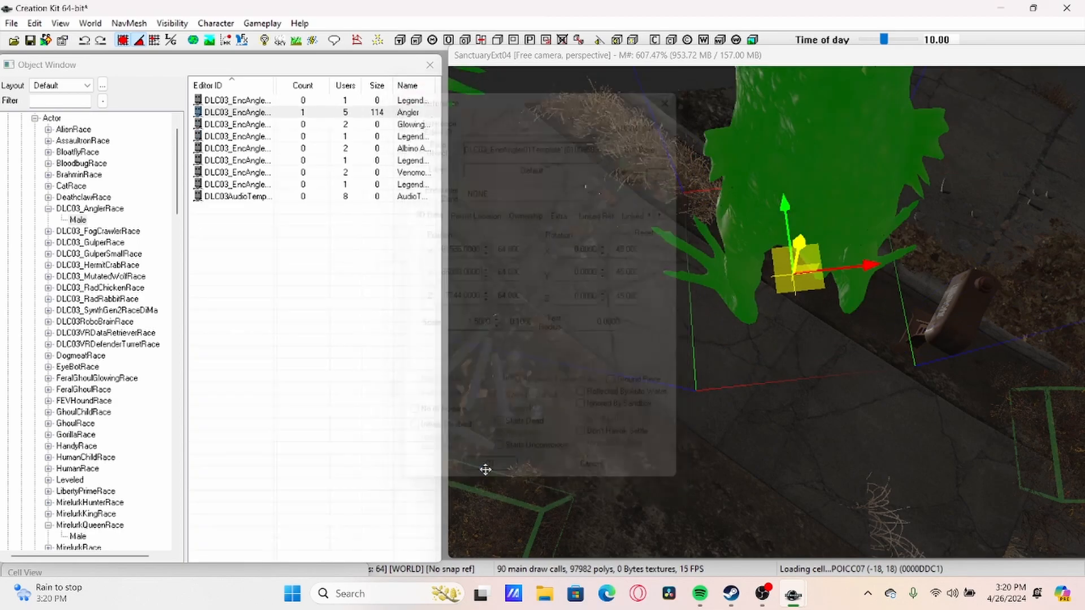
middle_drag(772, 306, 764, 323)
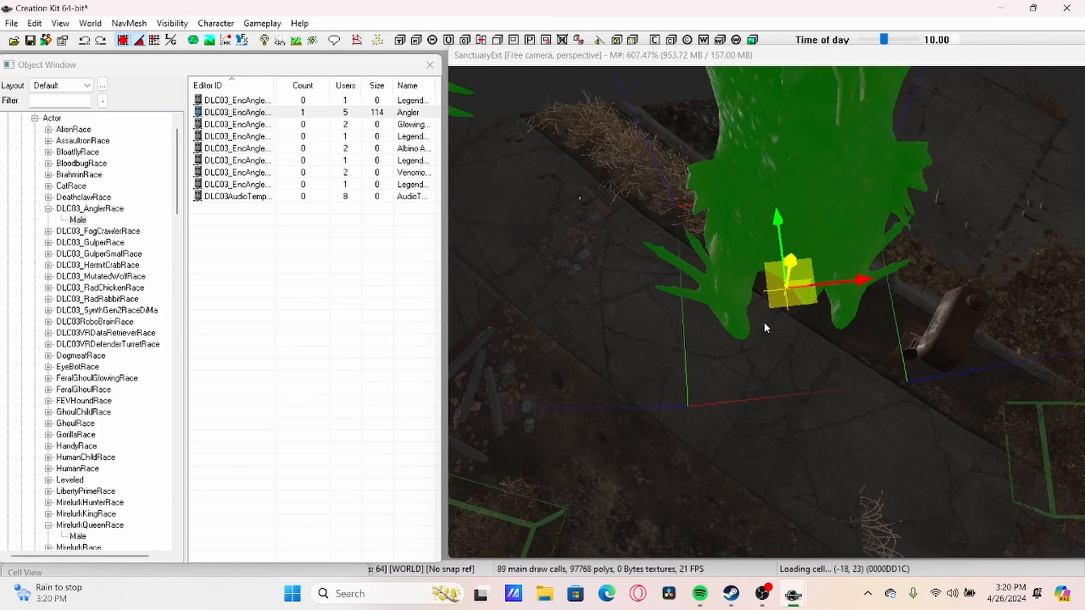
scroll(1040, 306, up, 2)
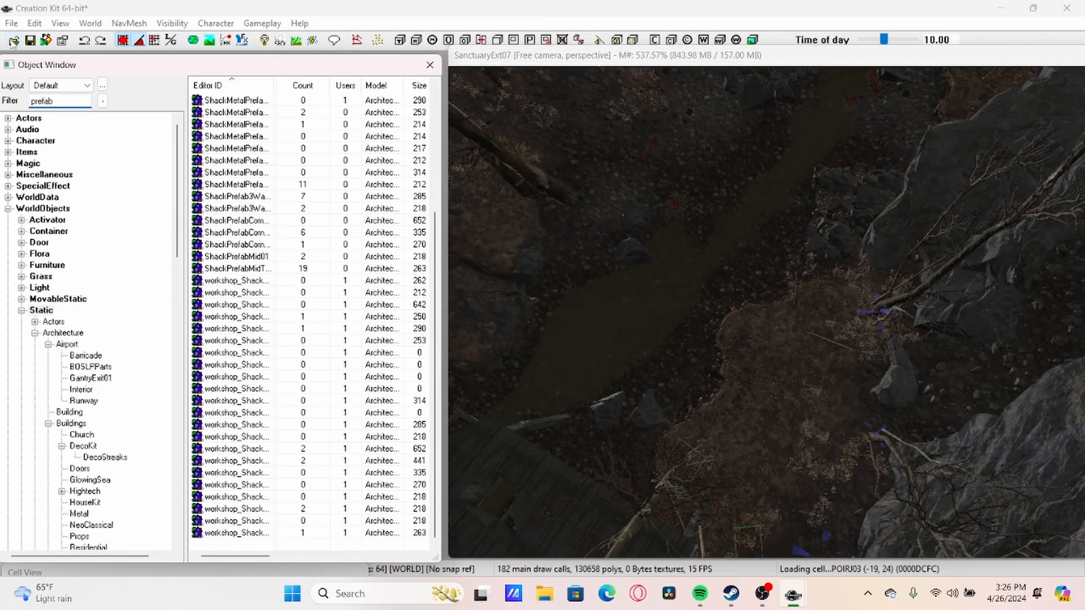
View the list of plugin and master files available for loading, and close it without loading anything.
click(13, 41)
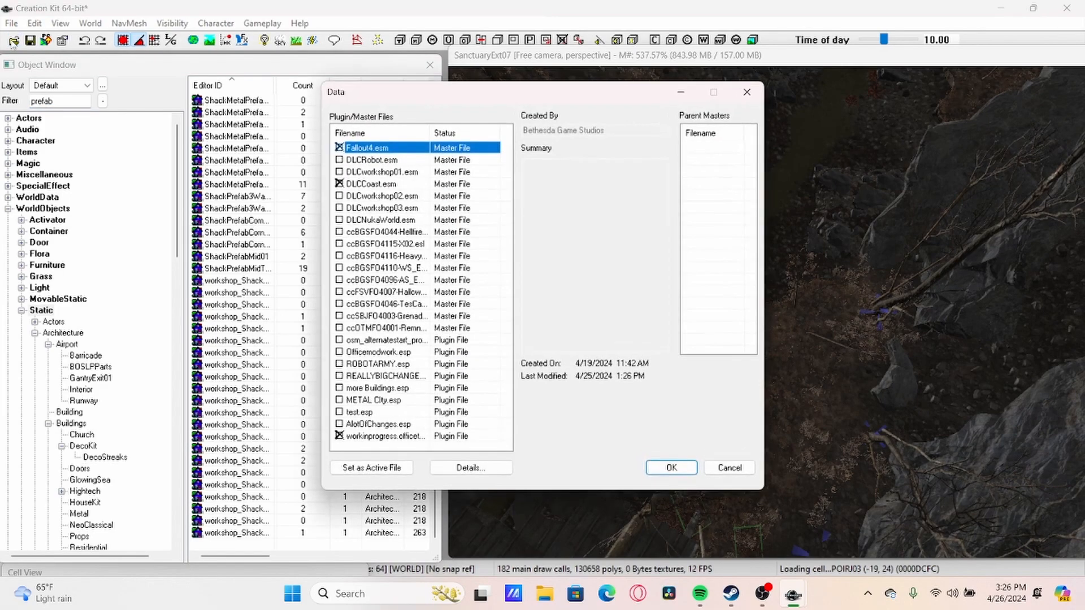
click(746, 92)
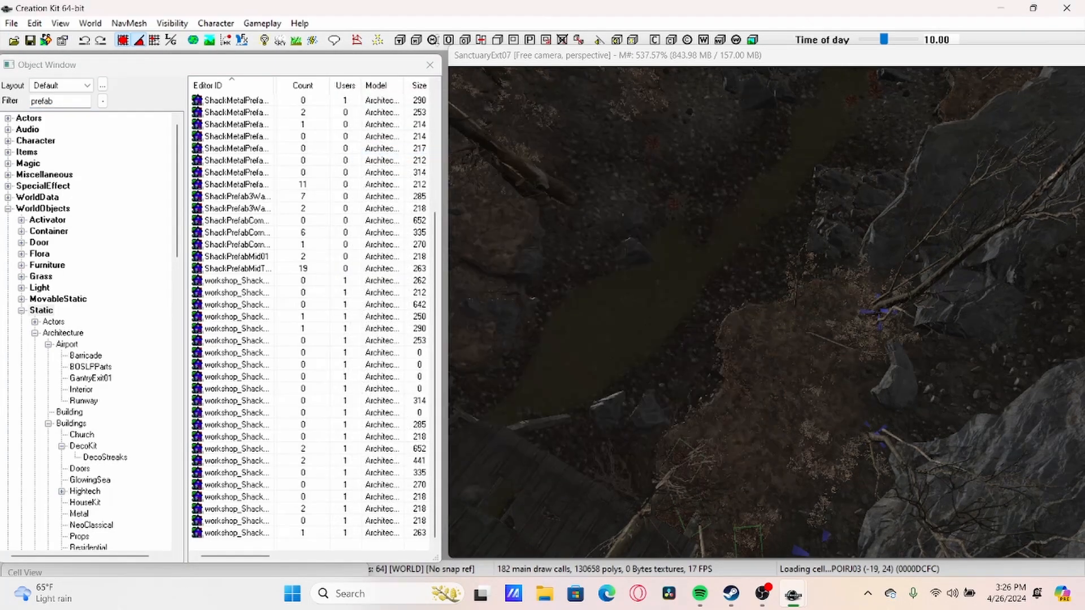
Start saving the plugin, browse Program Files (x86) > Steam > steamapps > common for the Fallout 4 folder, and cancel the save.
click(12, 23)
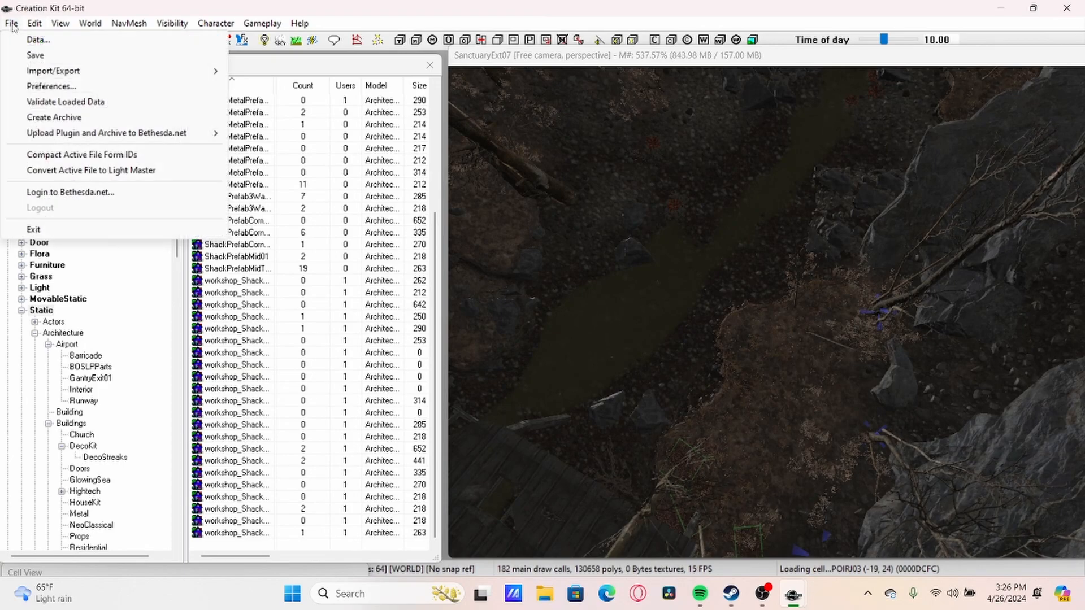
click(51, 59)
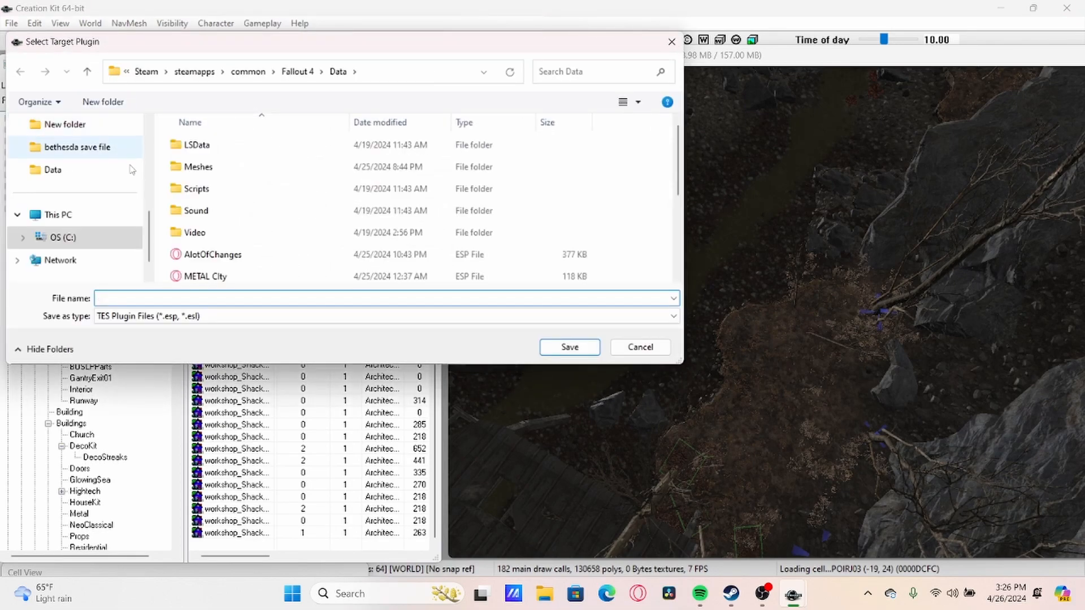
scroll(127, 184, up, 5)
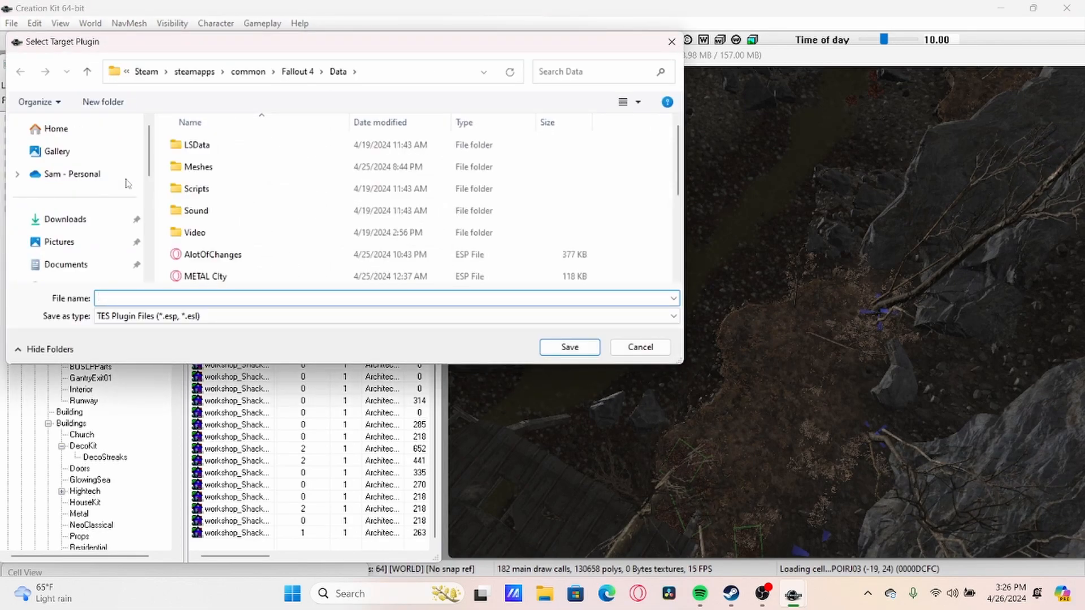
scroll(127, 183, down, 5)
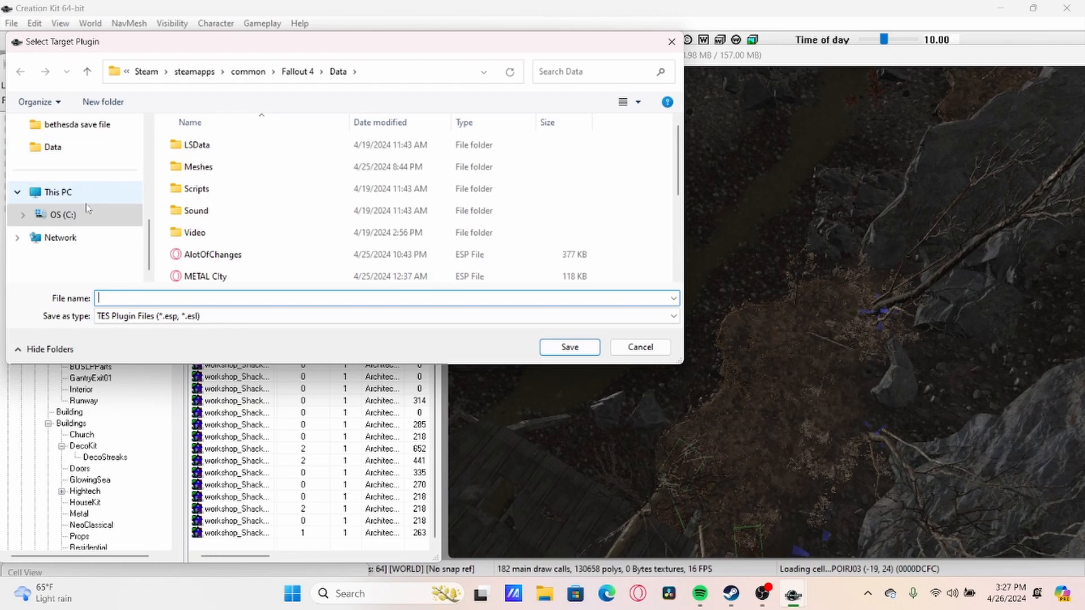
click(23, 218)
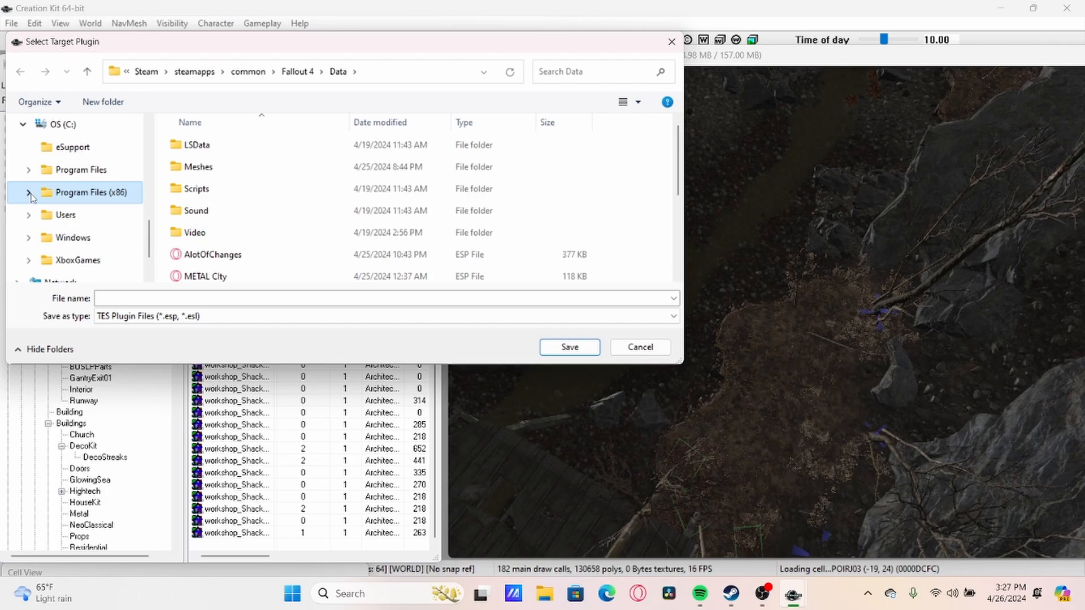
click(29, 193)
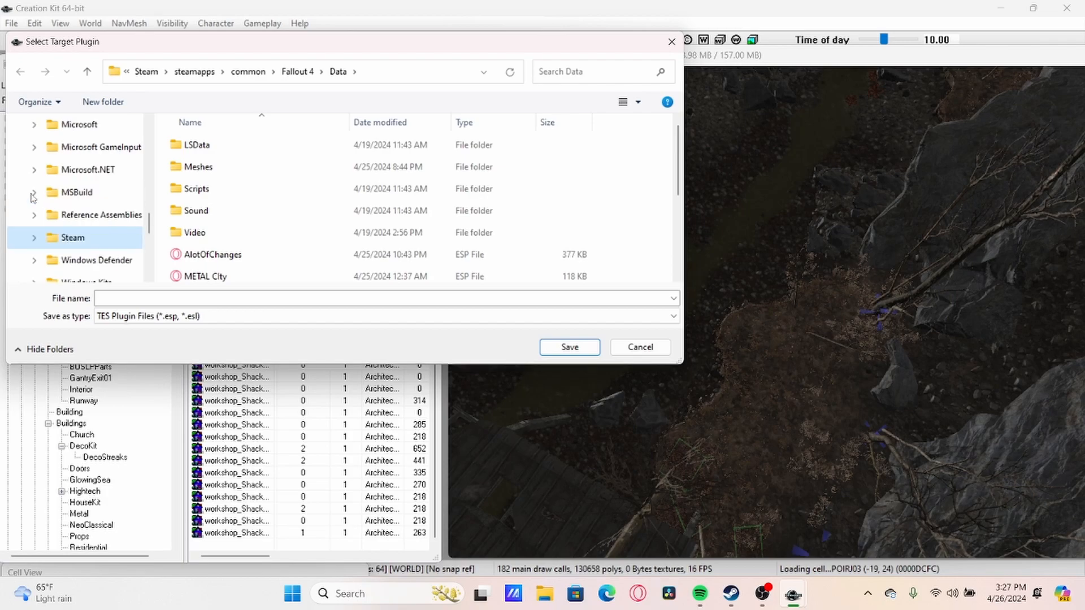
click(34, 238)
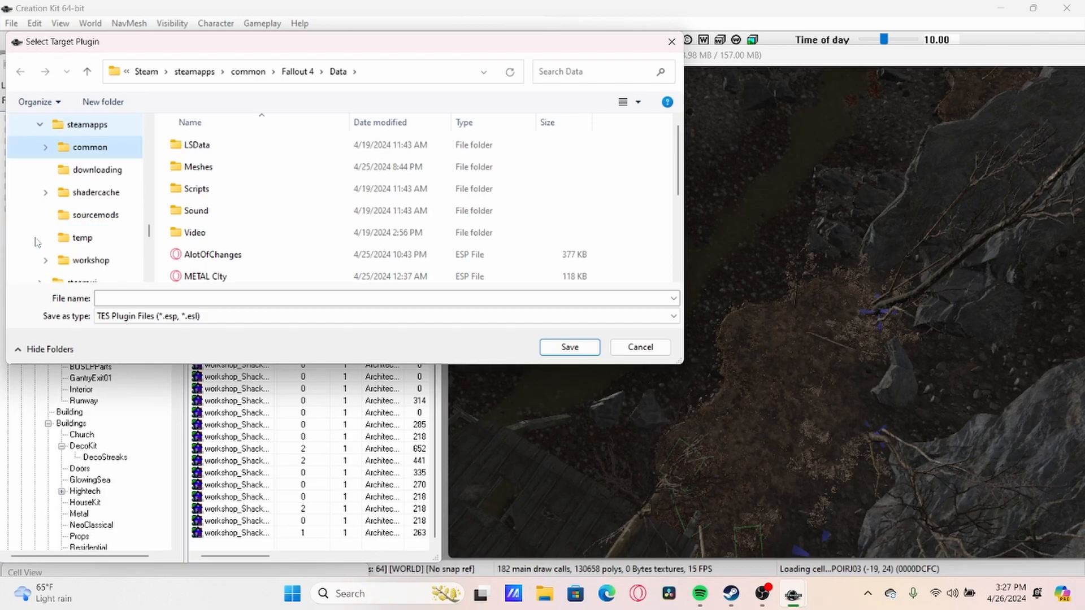
click(46, 148)
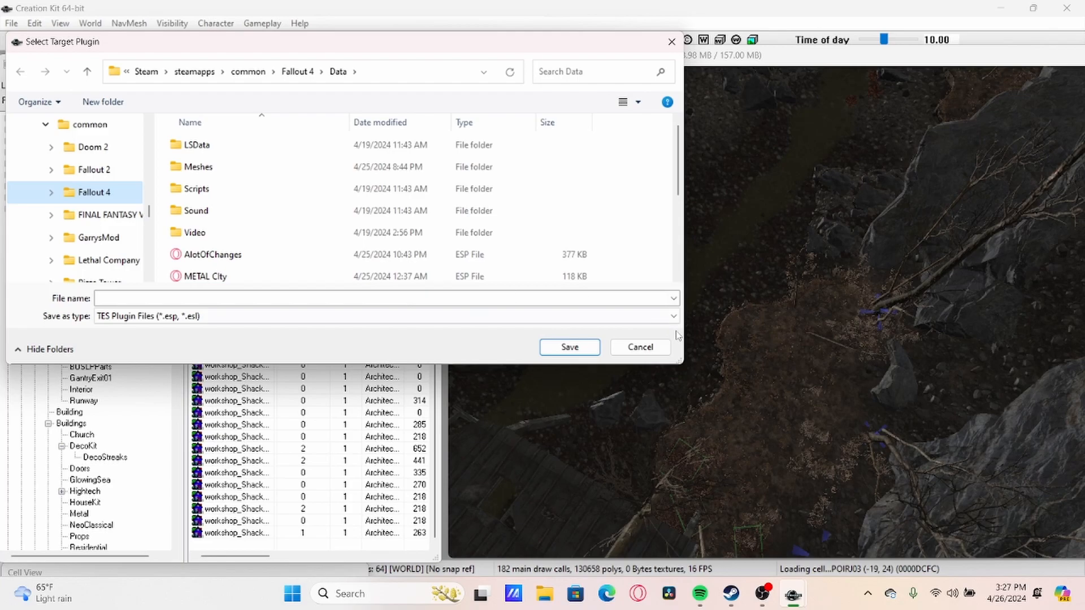
click(671, 41)
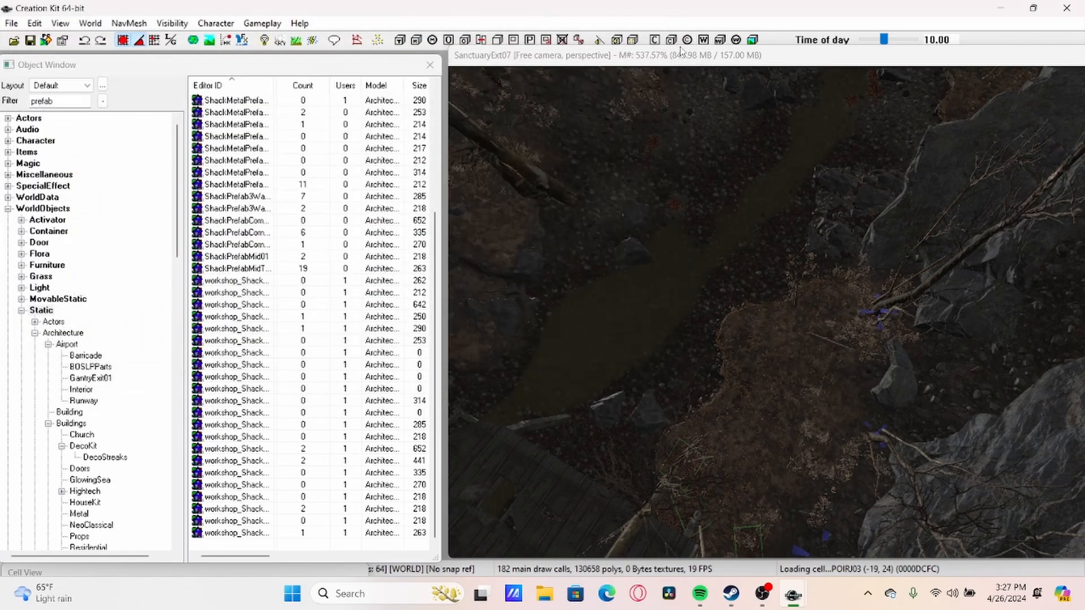
Show the platform options for uploading the plugin and archive to Bethesda.net.
click(12, 23)
mouse_move(80, 132)
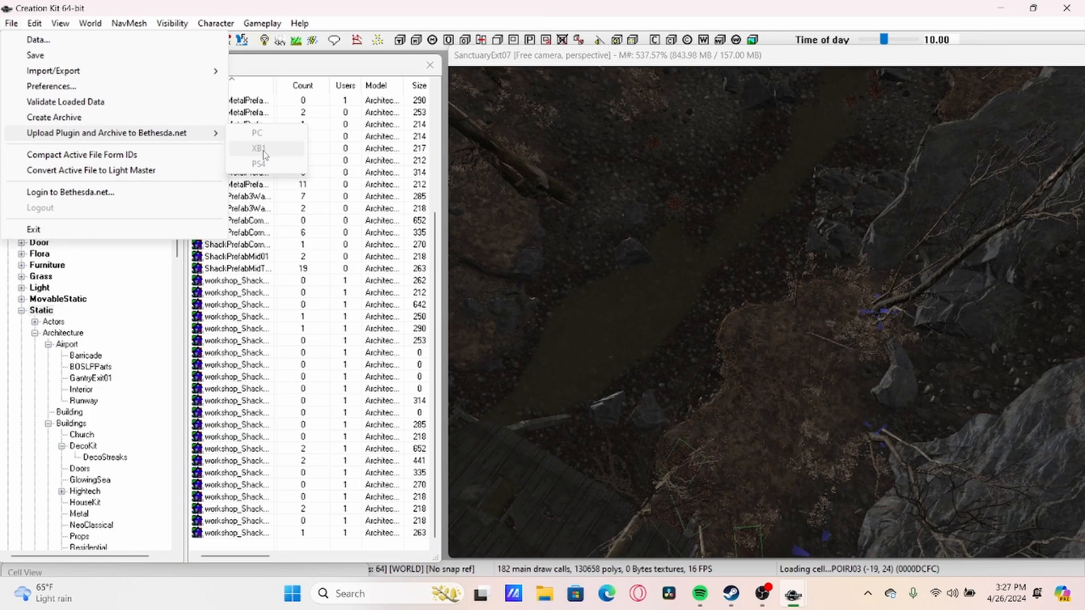
Select the blasted tree beside the stream in the SanctuaryExt07 cell.
mouse_move(262, 23)
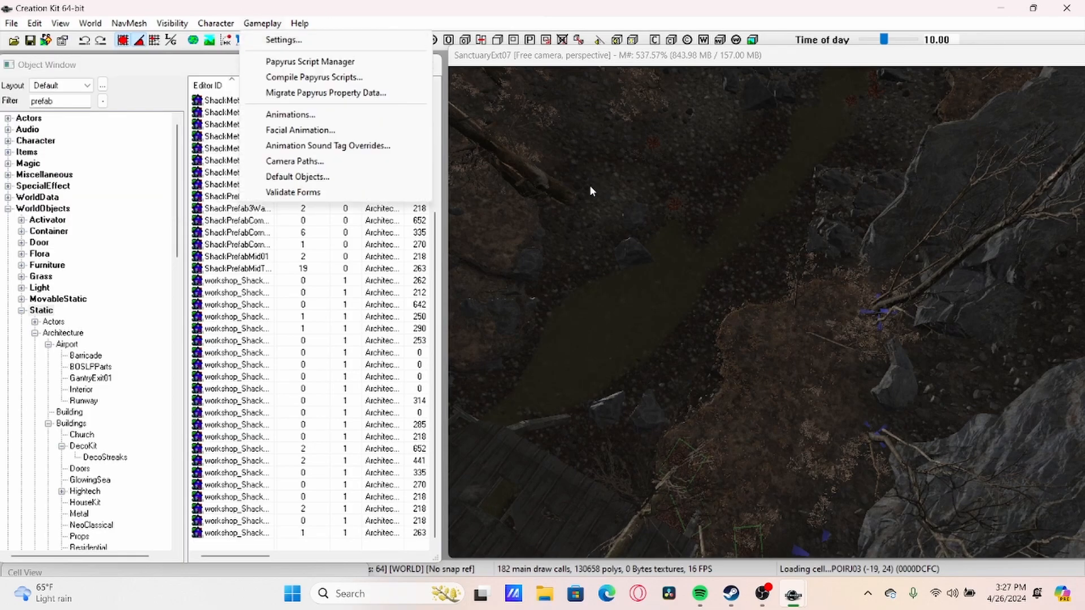
click(589, 188)
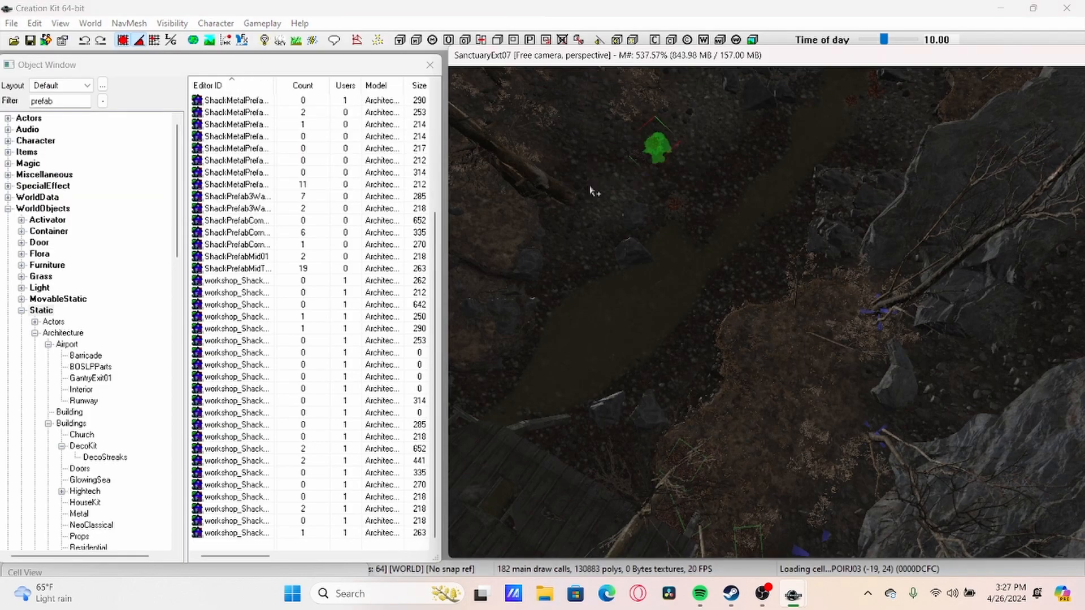
click(552, 122)
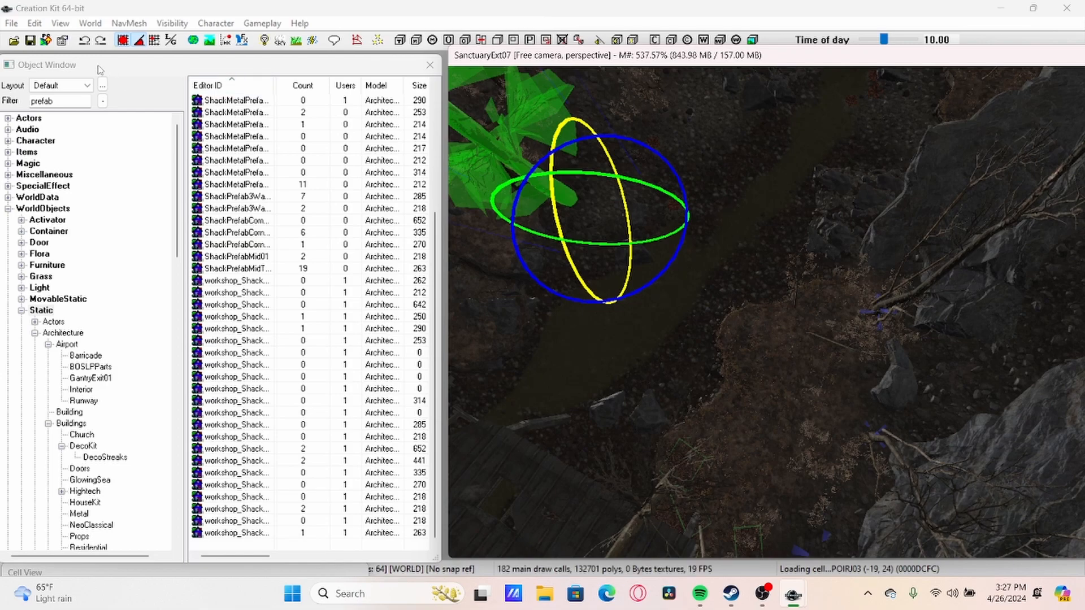
click(34, 23)
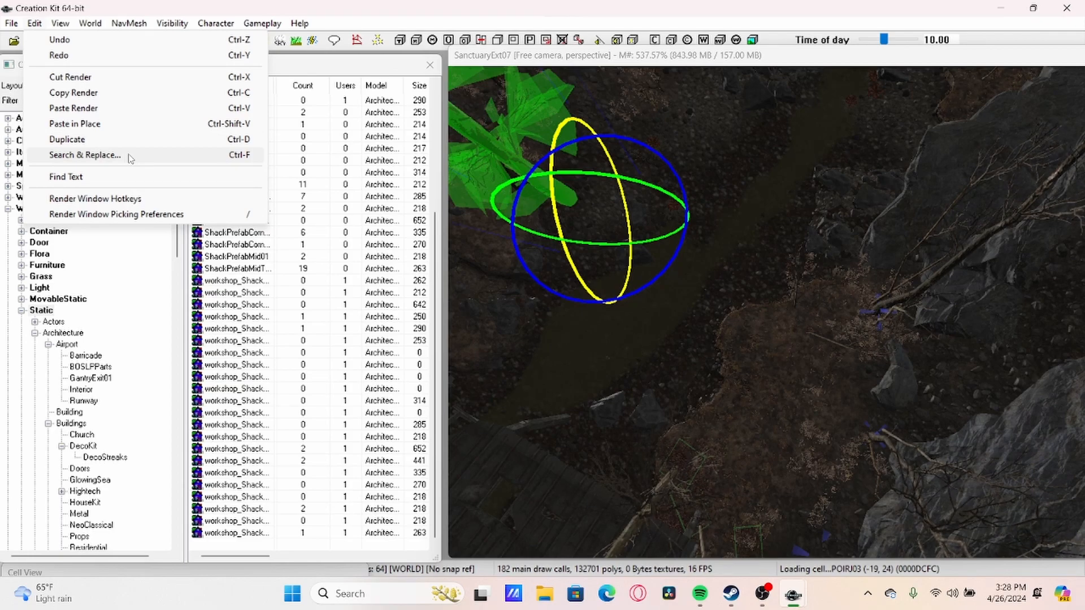
click(723, 259)
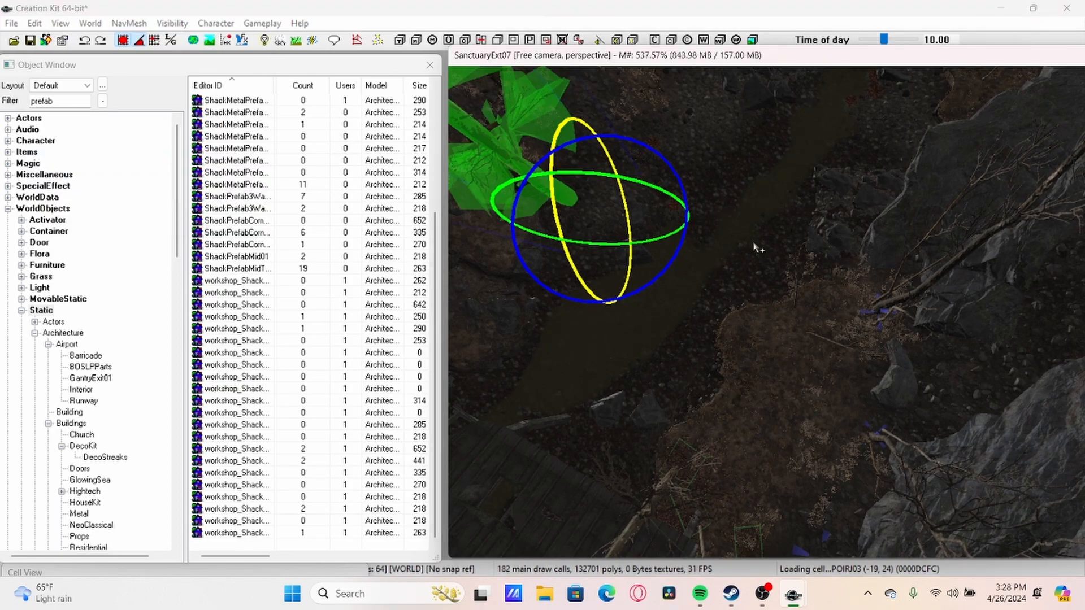
middle_drag(765, 237, 817, 243)
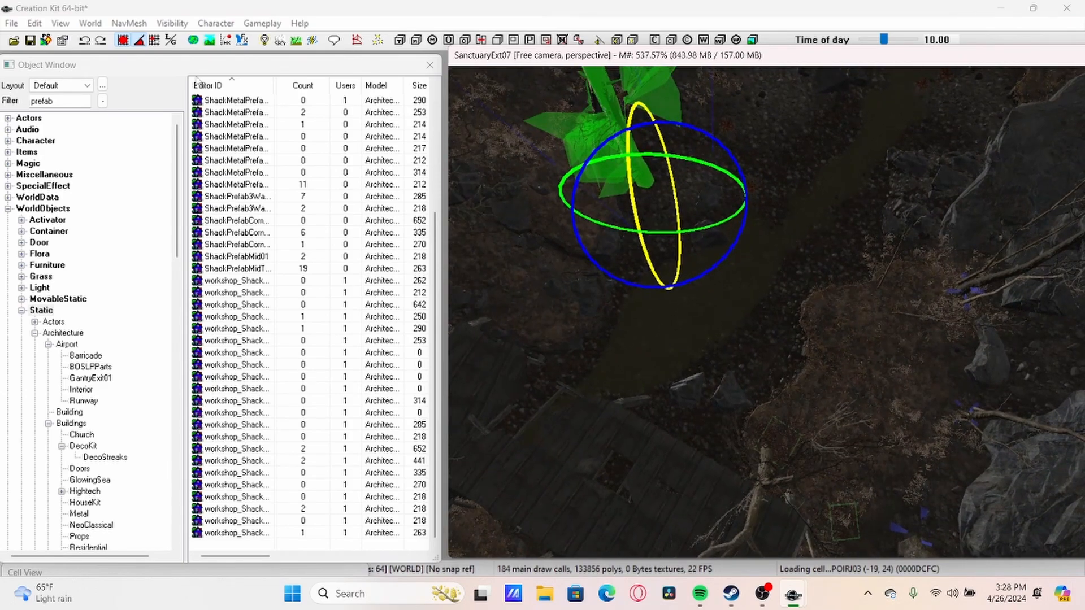
shift+middle_drag(650, 237, 683, 187)
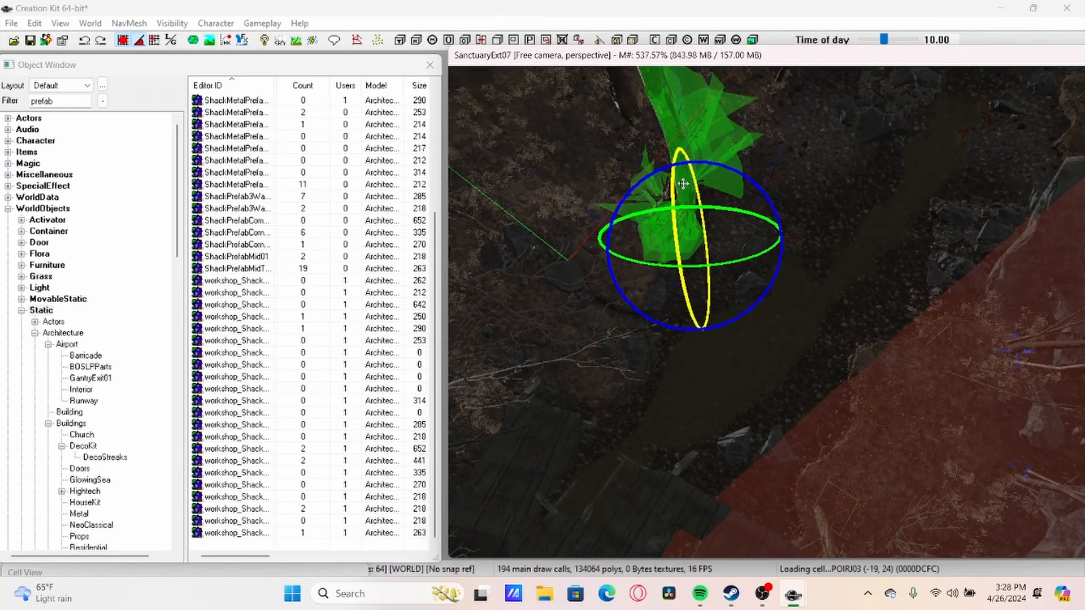
Open Search & Replace for the selected tree and switch it to wildcard replacement.
click(42, 27)
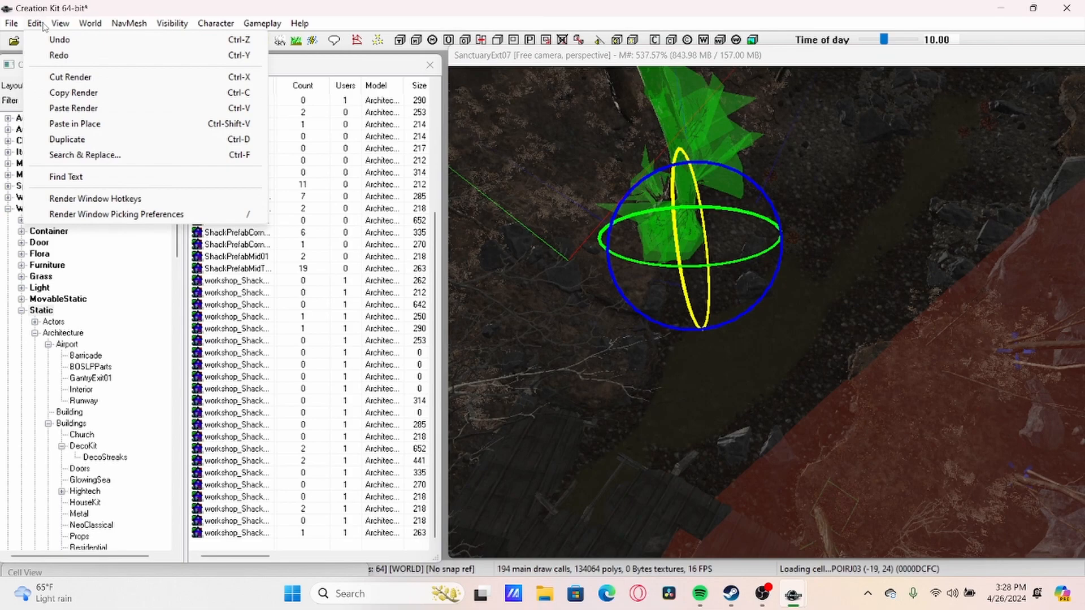
click(96, 161)
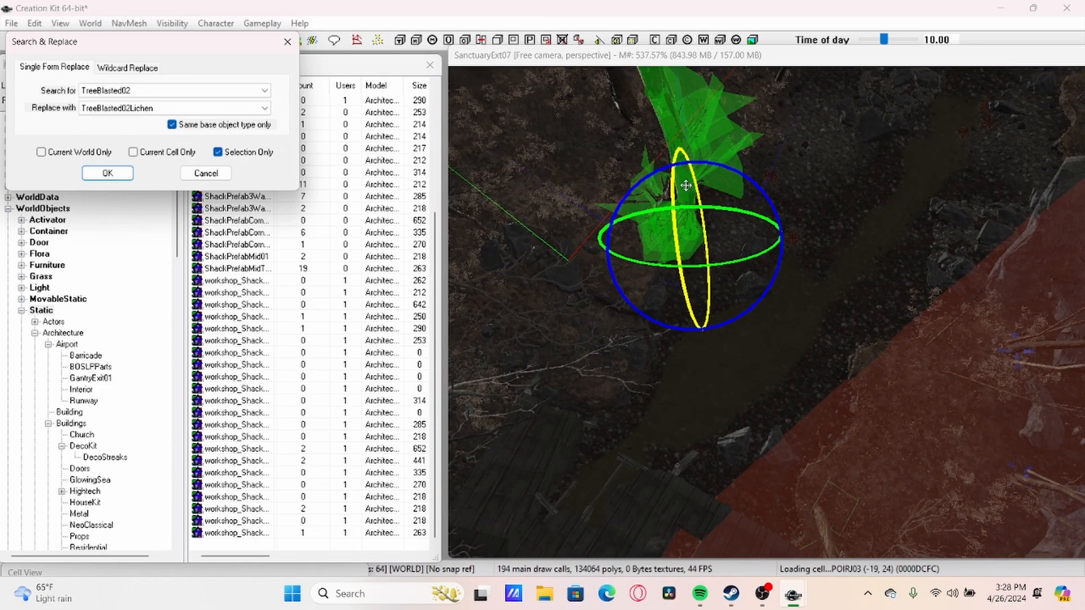
click(118, 68)
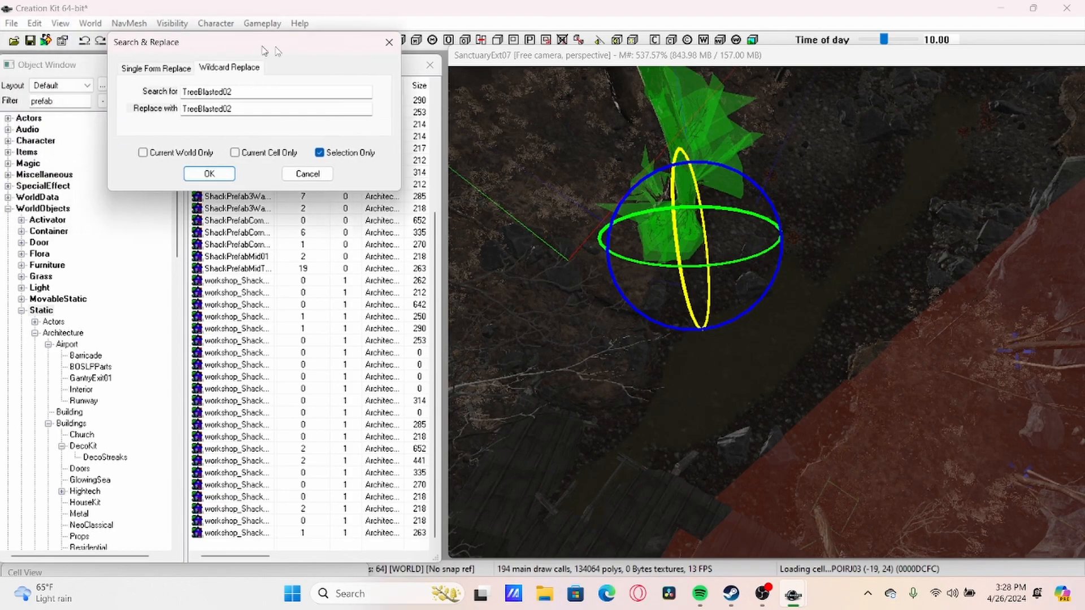
Filter the static objects by "institute" and place a TreeElmForest01 Institute tree beside the stream in SanctuaryExt07.
double_click(56, 101)
text(institute)
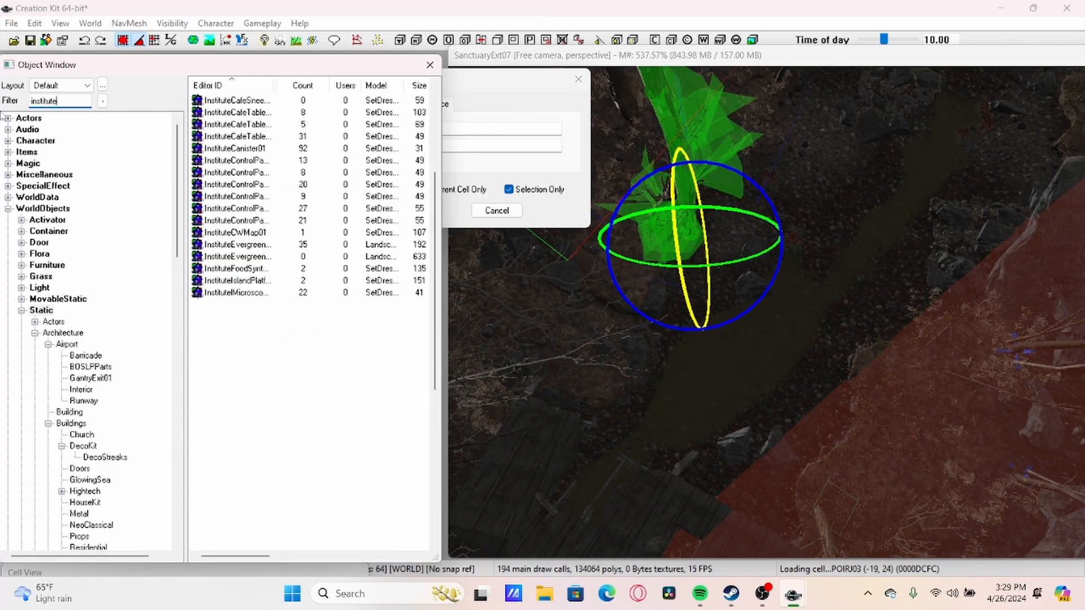
scroll(257, 223, down, 9)
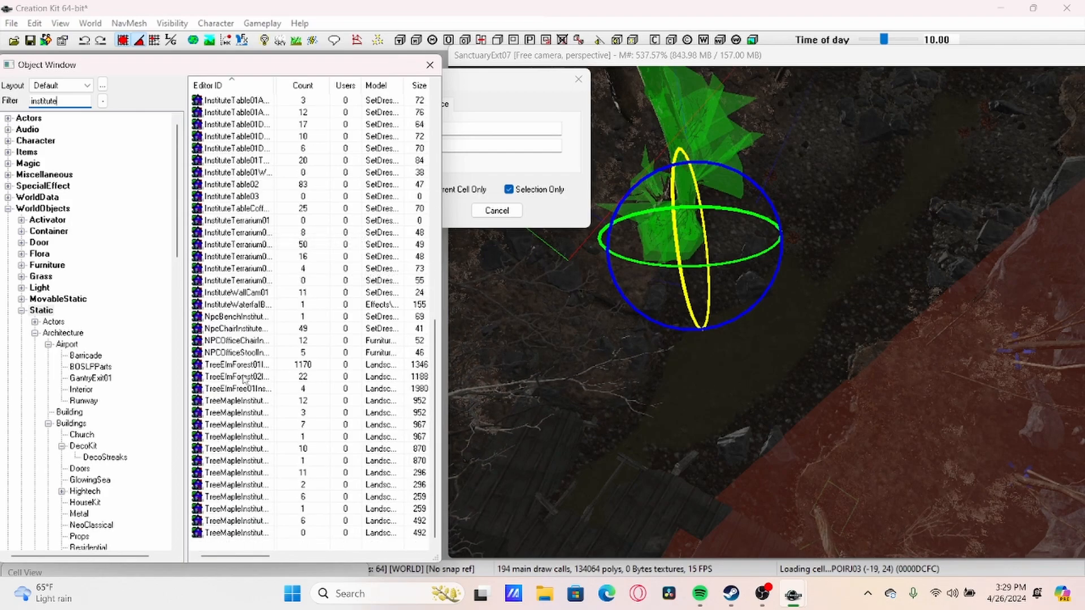
drag(243, 366, 846, 292)
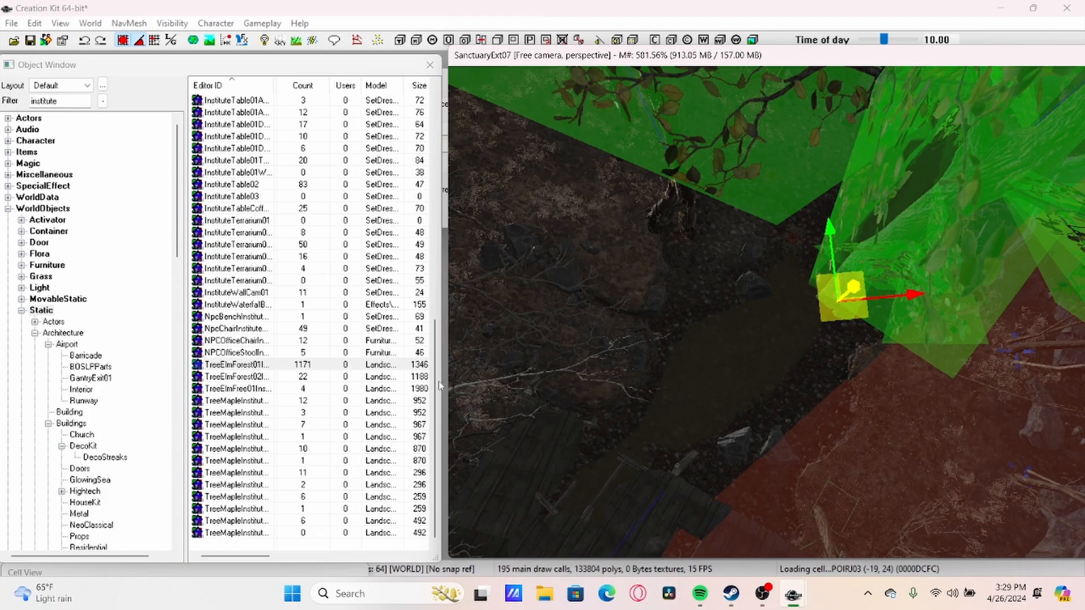
middle_drag(676, 339, 681, 320)
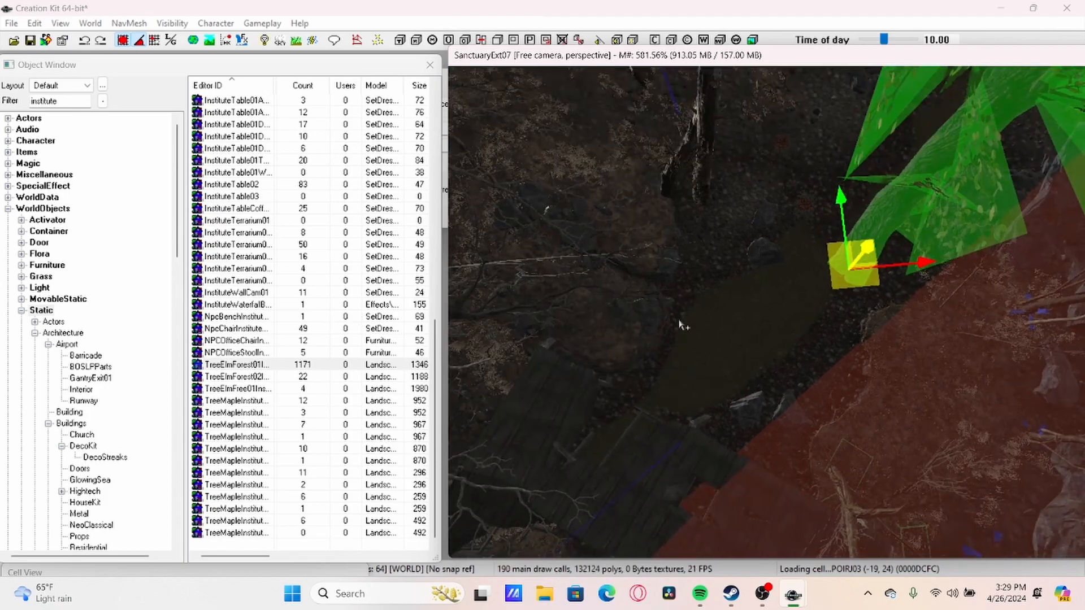
Check the Institute elm entries, preview TreeElmFree01Institute, copy its editor ID and close the preview.
click(240, 378)
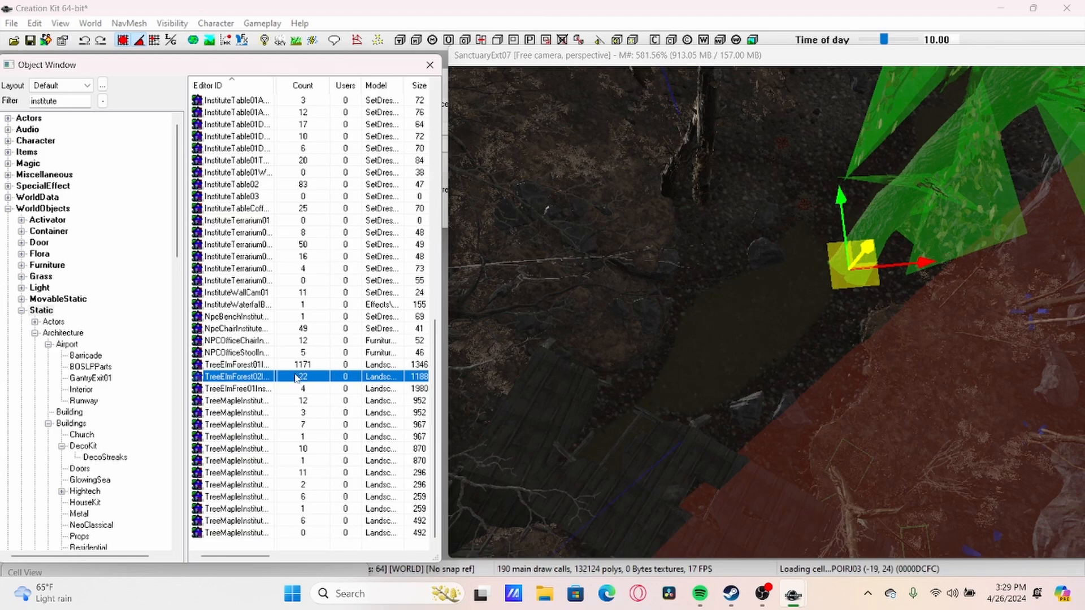
double_click(334, 379)
key(Escape)
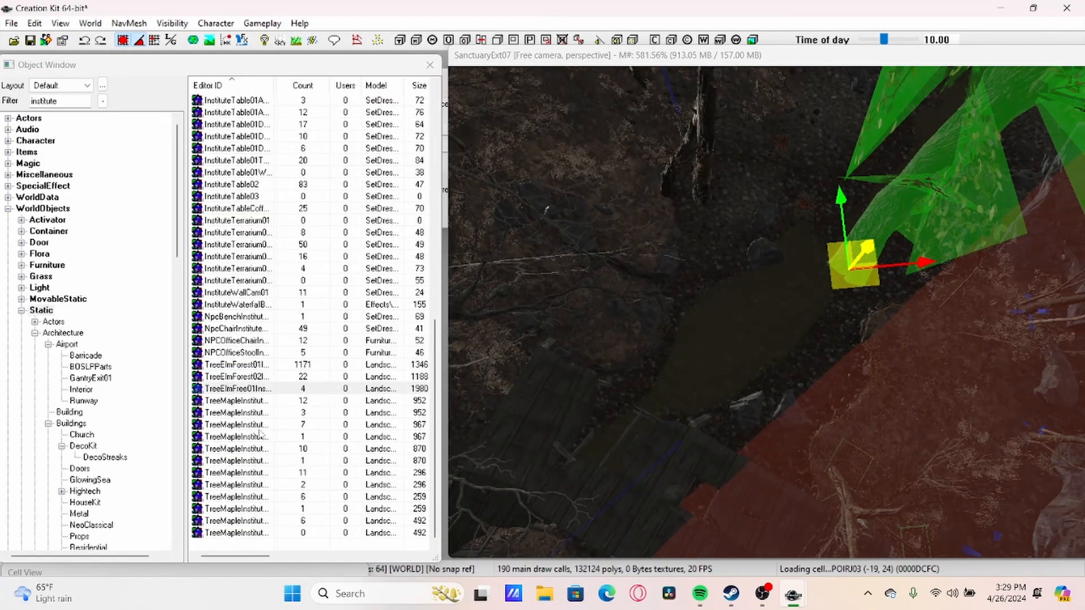
click(244, 390)
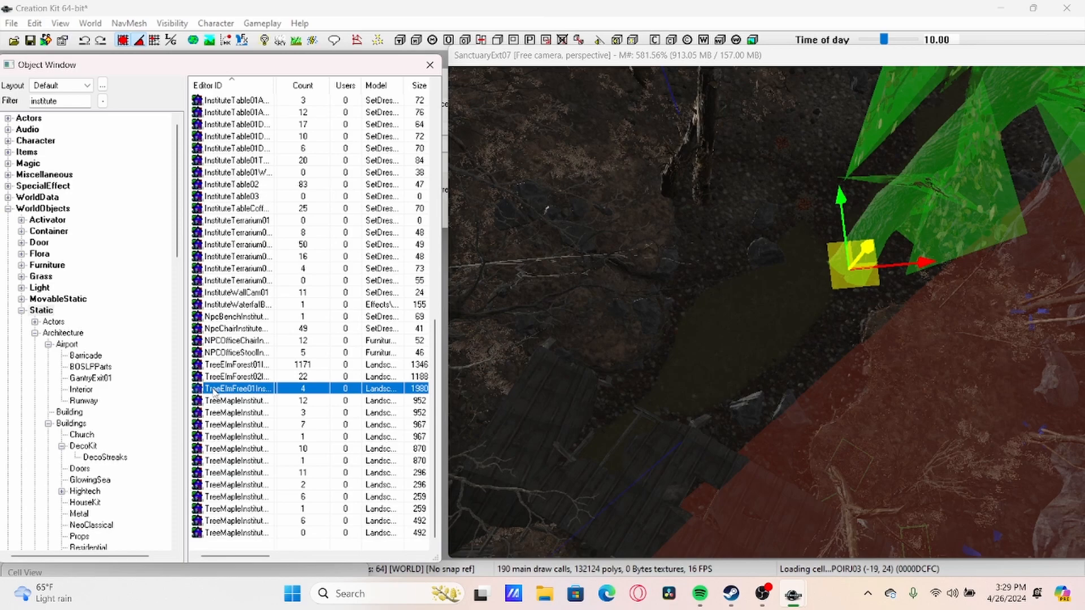
double_click(215, 390)
key(ctrl+c)
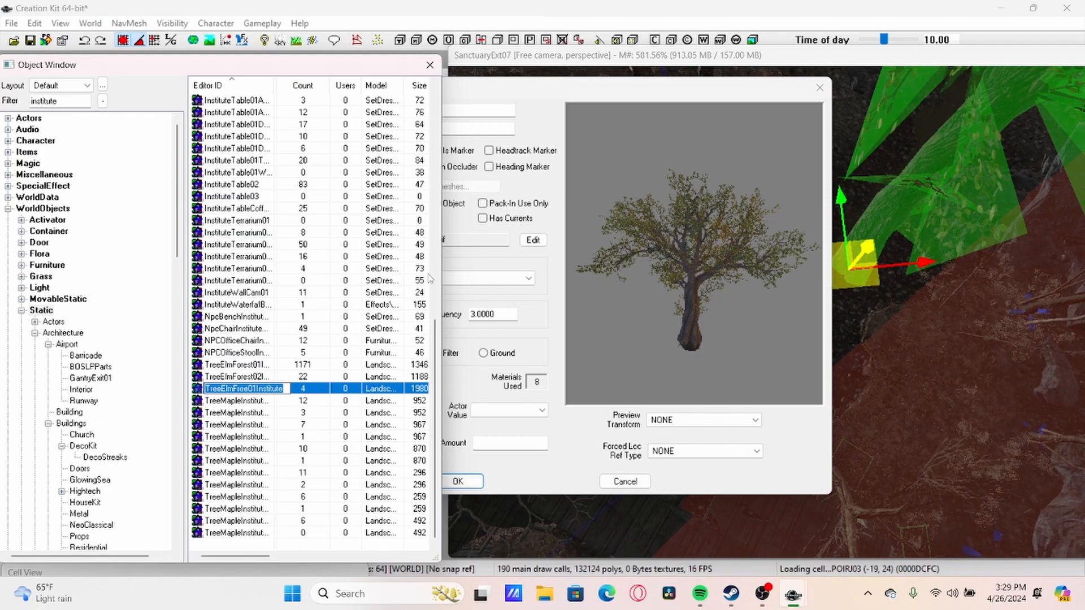
click(819, 88)
Set the wildcard replacement for TreeBlasted02 to the copied ID TreeElmFree01Institute.
drag(326, 56, 331, 100)
click(373, 72)
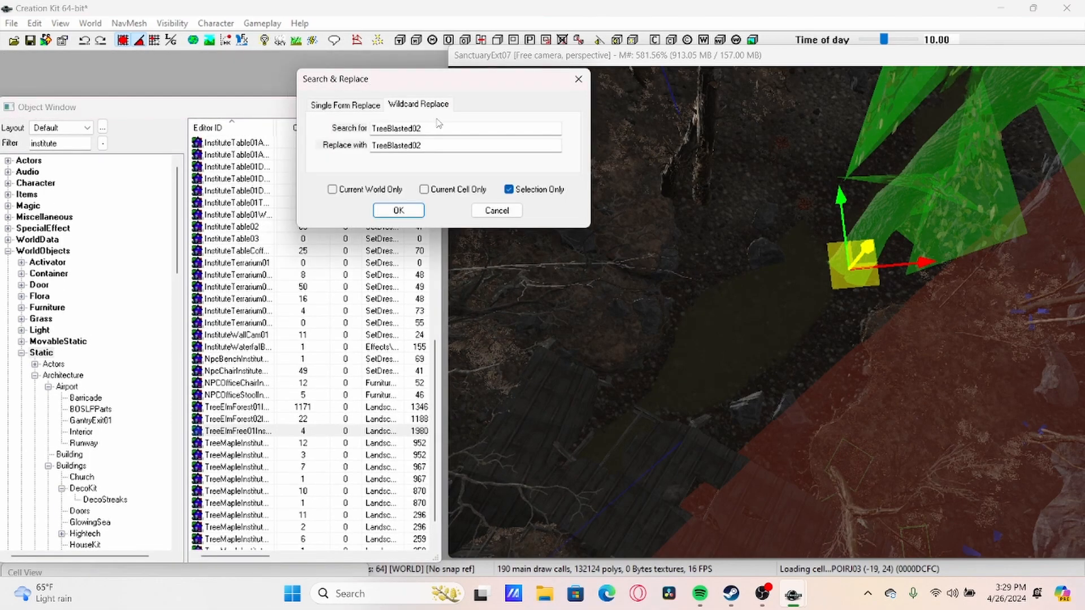
drag(427, 145, 366, 145)
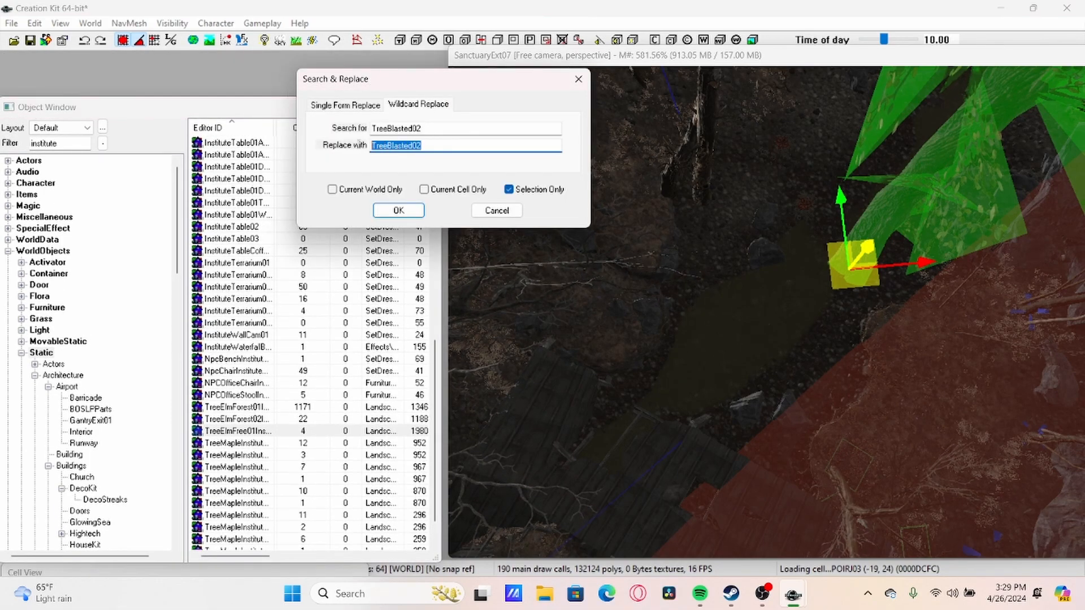
key(BackSpace)
key(ctrl+v)
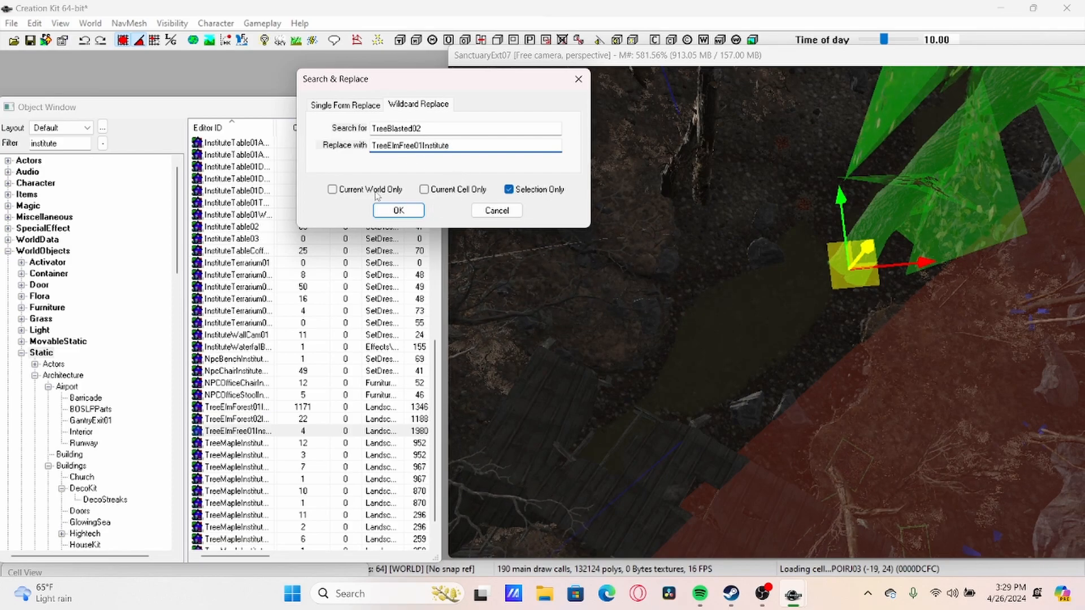
Limit the replacement to the current world only and replace all matching TreeBlasted02 objects with TreeElmFree01Institute.
click(346, 191)
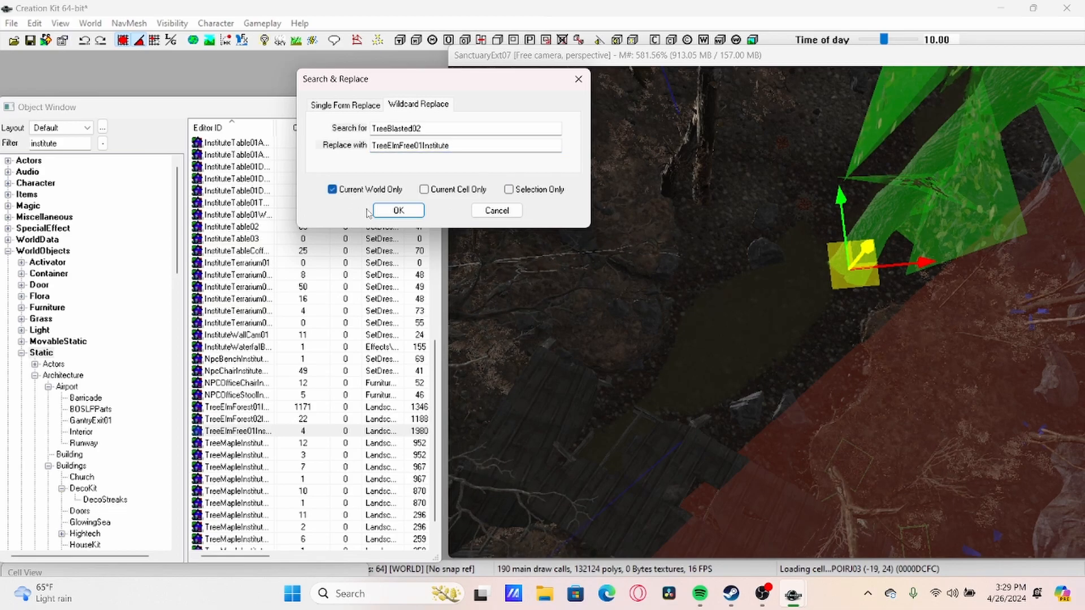
click(399, 211)
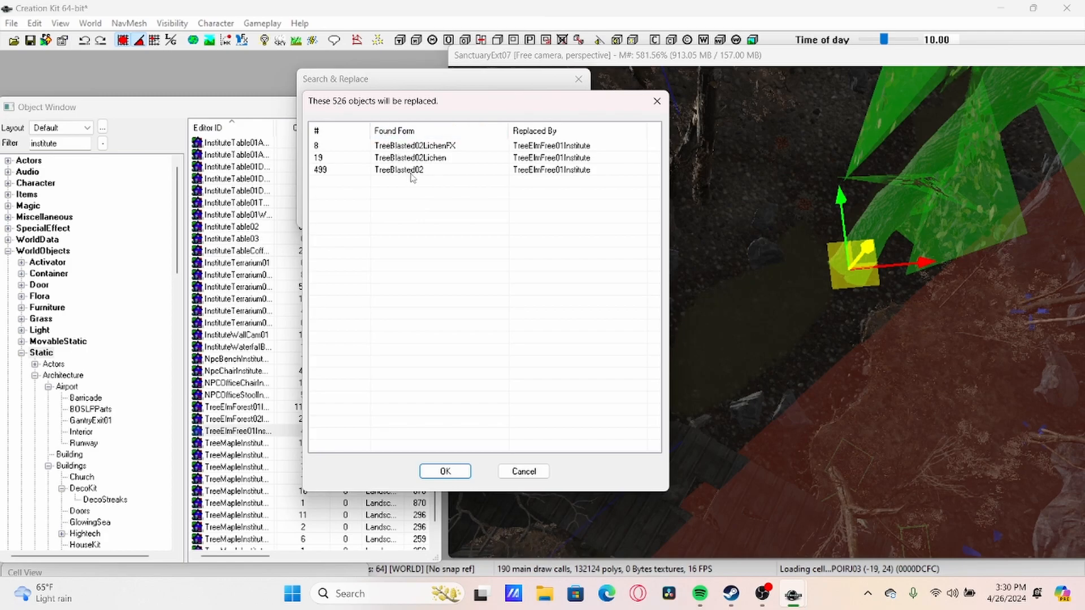
click(446, 471)
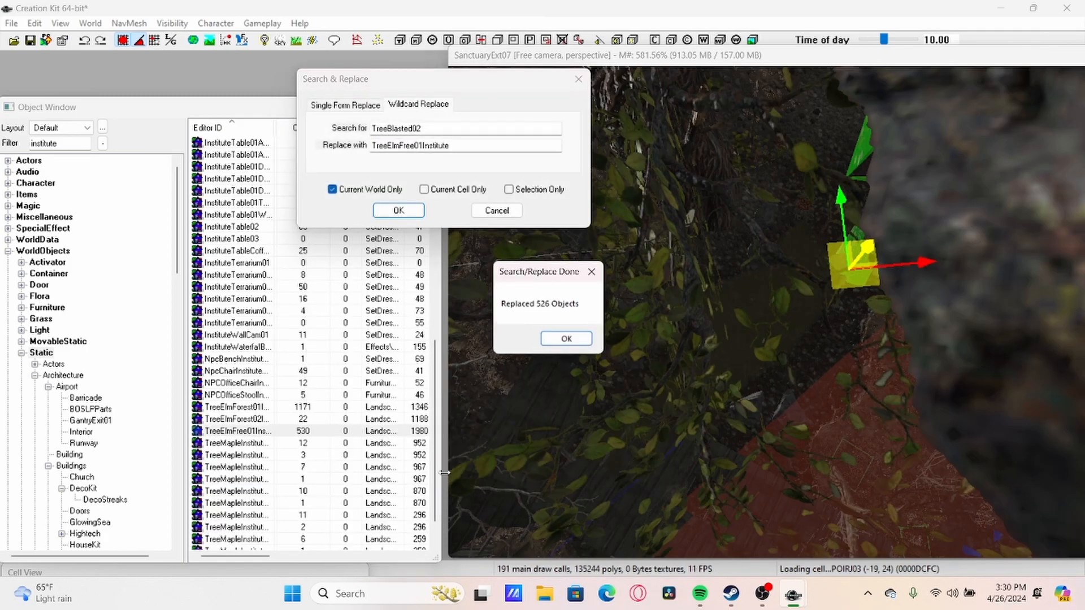
click(566, 338)
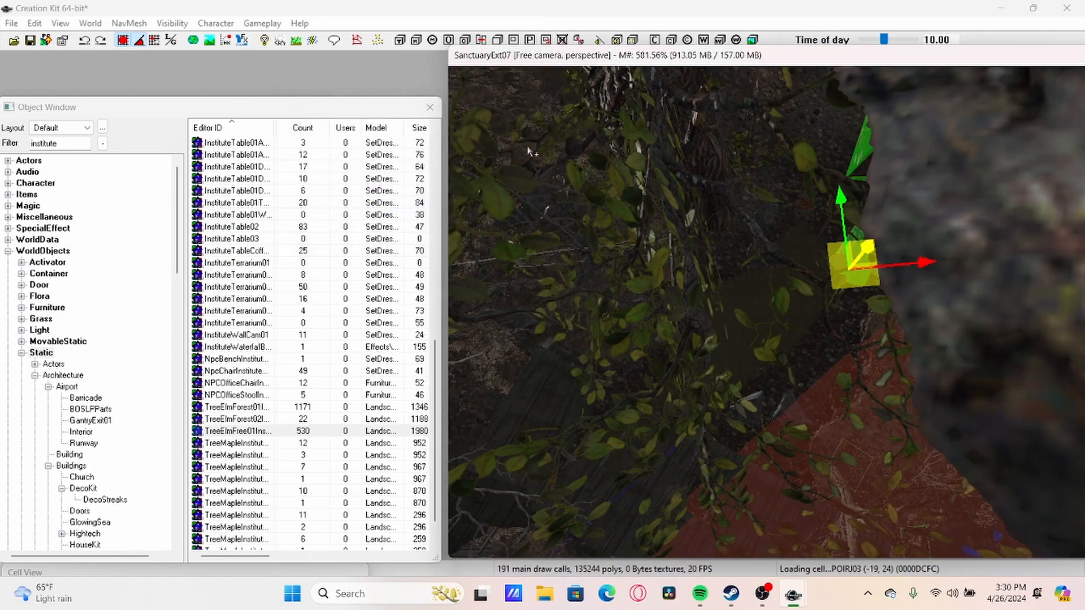
Examine the replaced trees and the placed Covenant house in Sanctuary's exterior cells.
scroll(644, 180, up, 5)
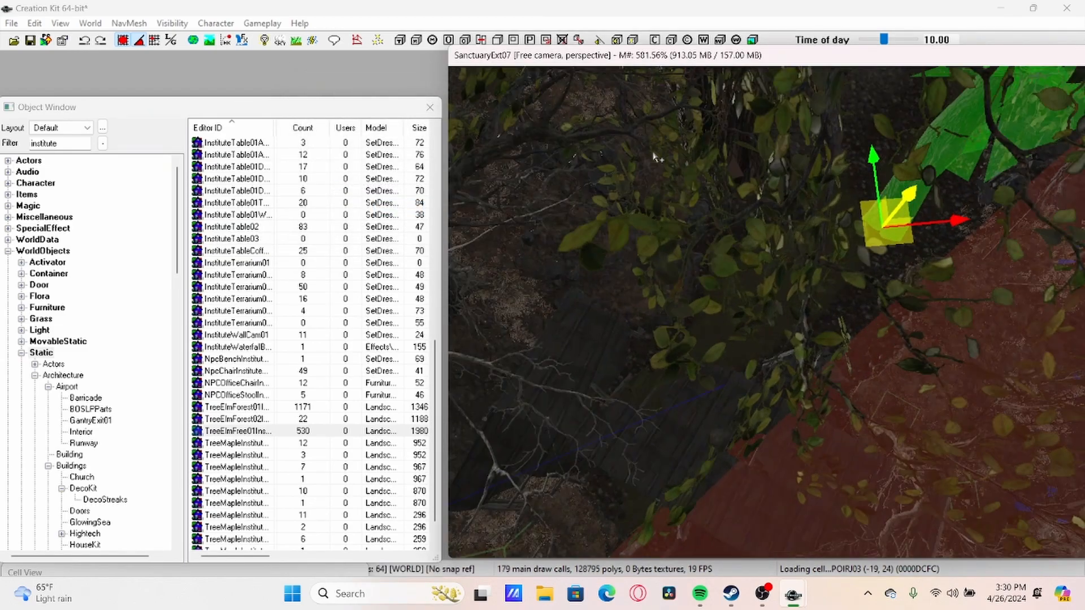
scroll(655, 158, up, 3)
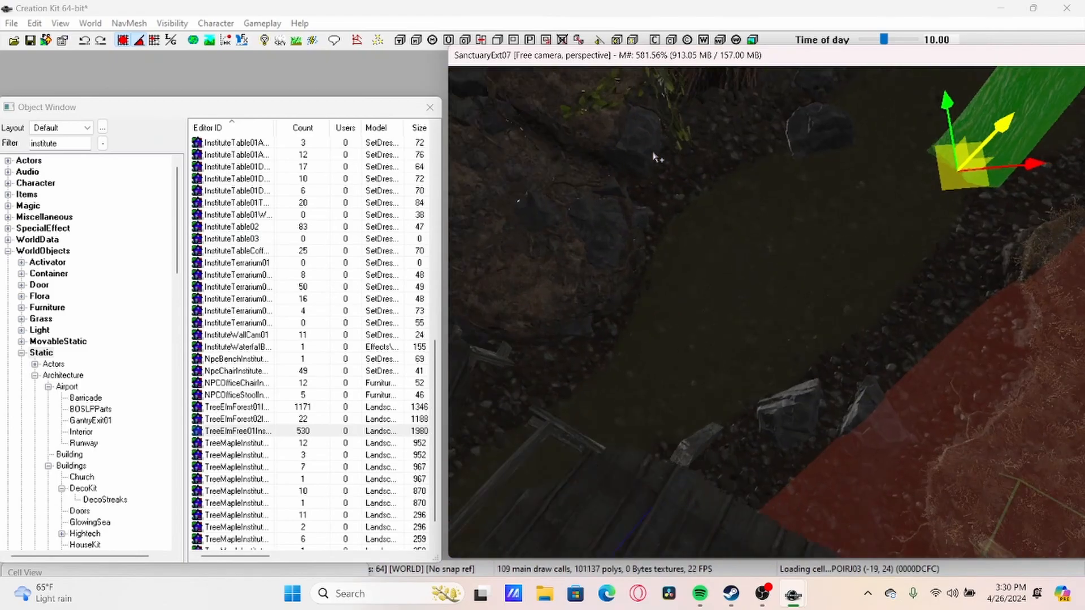
scroll(722, 154, up, 1)
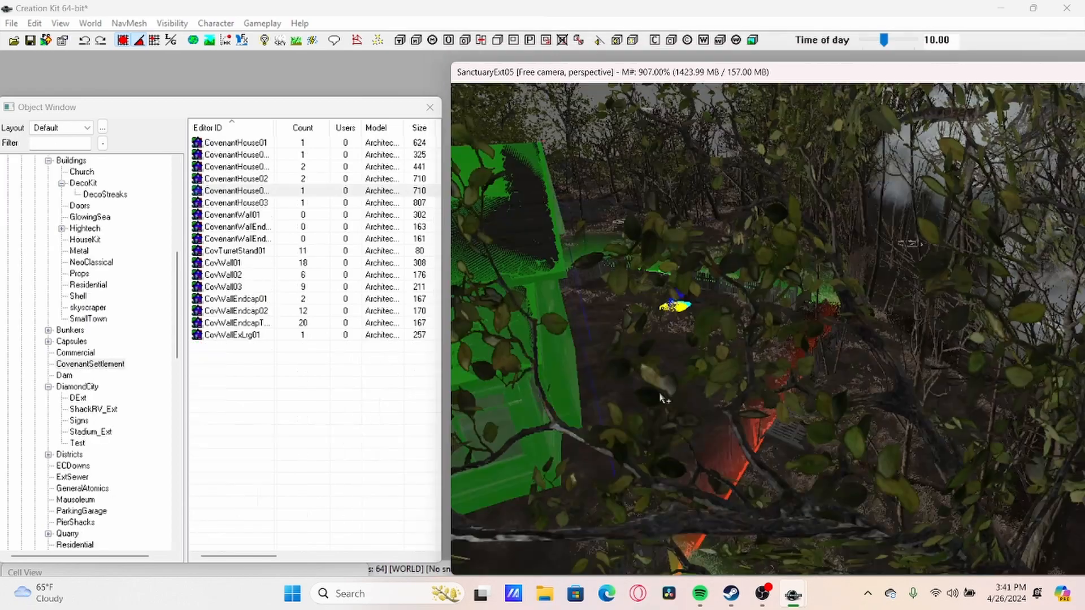
scroll(623, 441, up, 2)
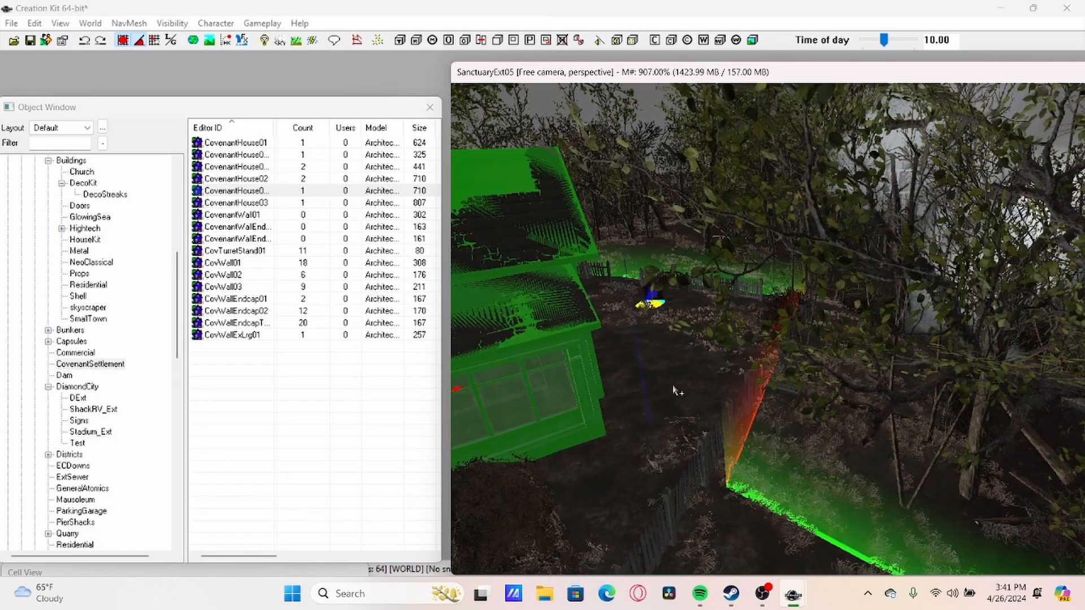
scroll(623, 441, up, 5)
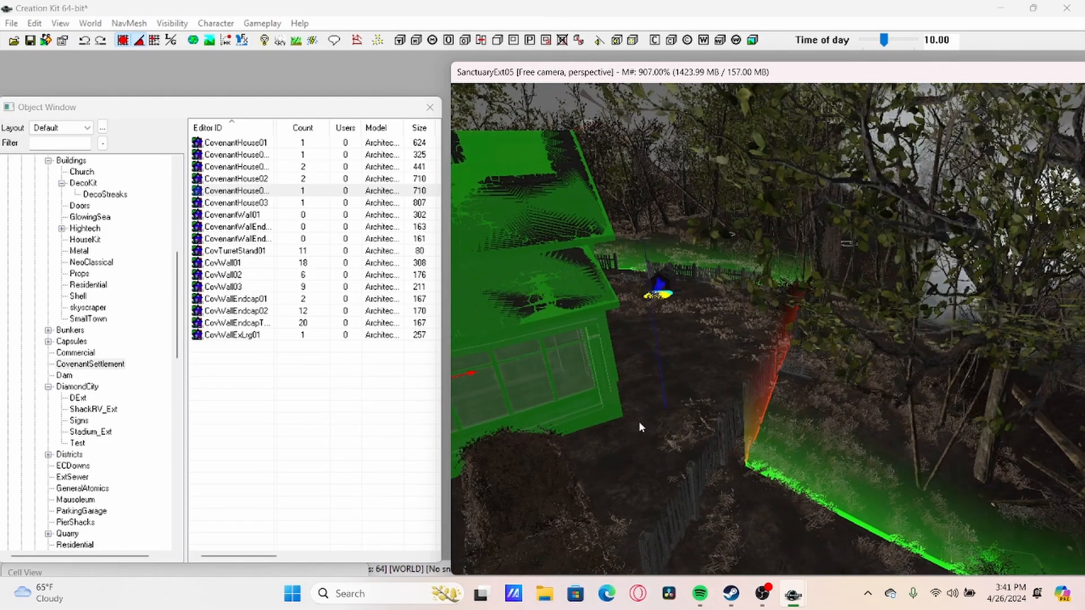
scroll(722, 405, up, 3)
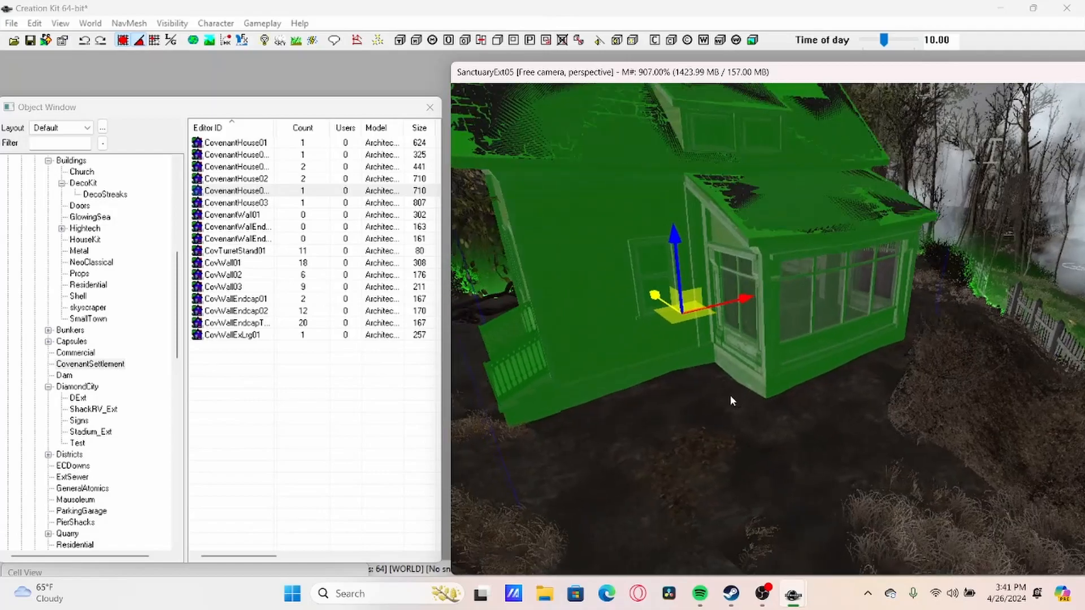
click(762, 594)
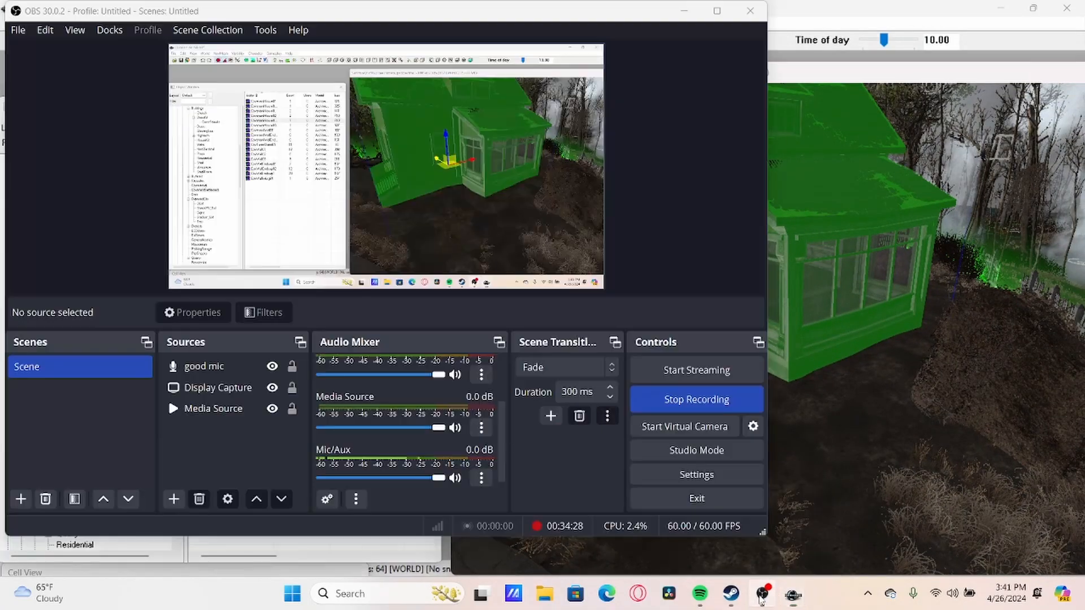